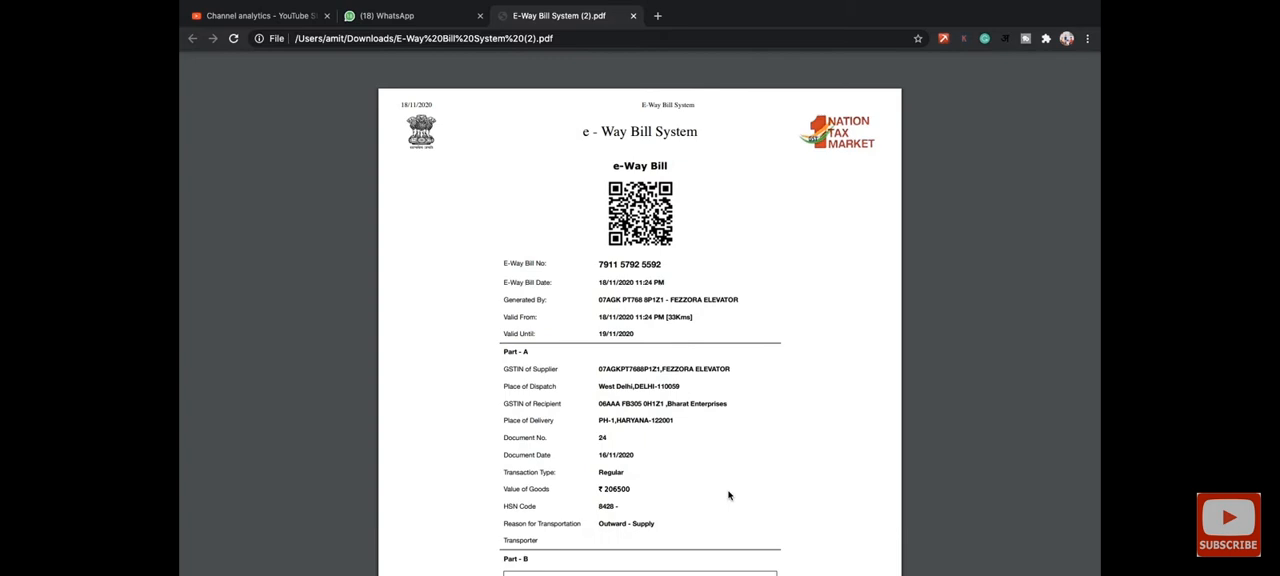
- Review the sample e-way bill PDF from its header details through Part A and Part B
scroll(728, 495, down, 5)
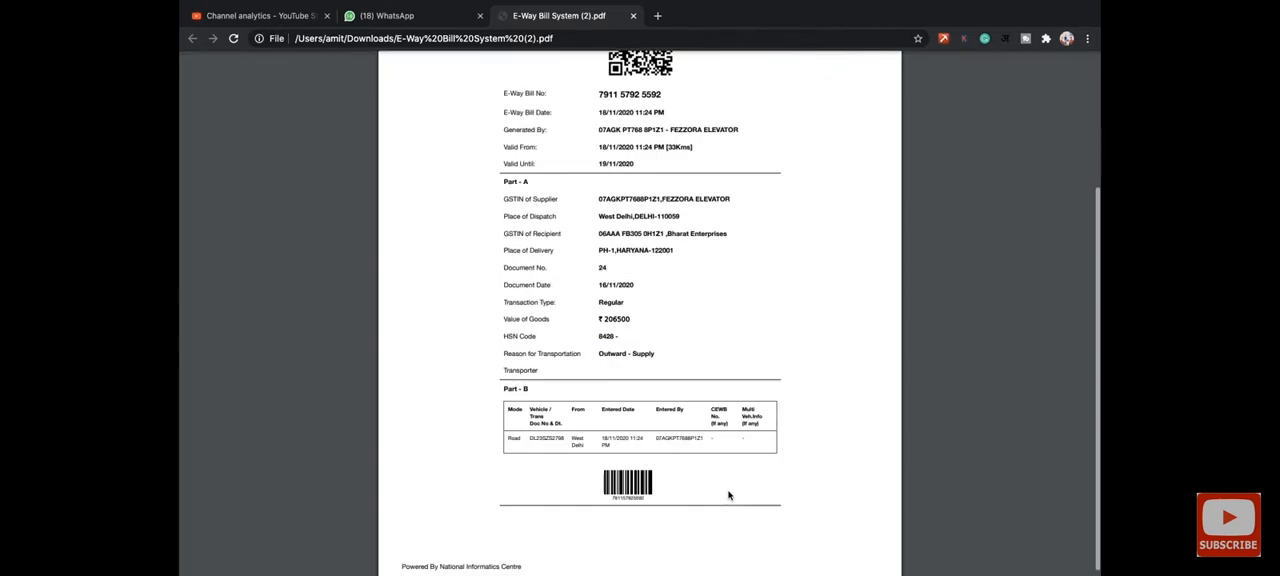
scroll(728, 495, up, 1)
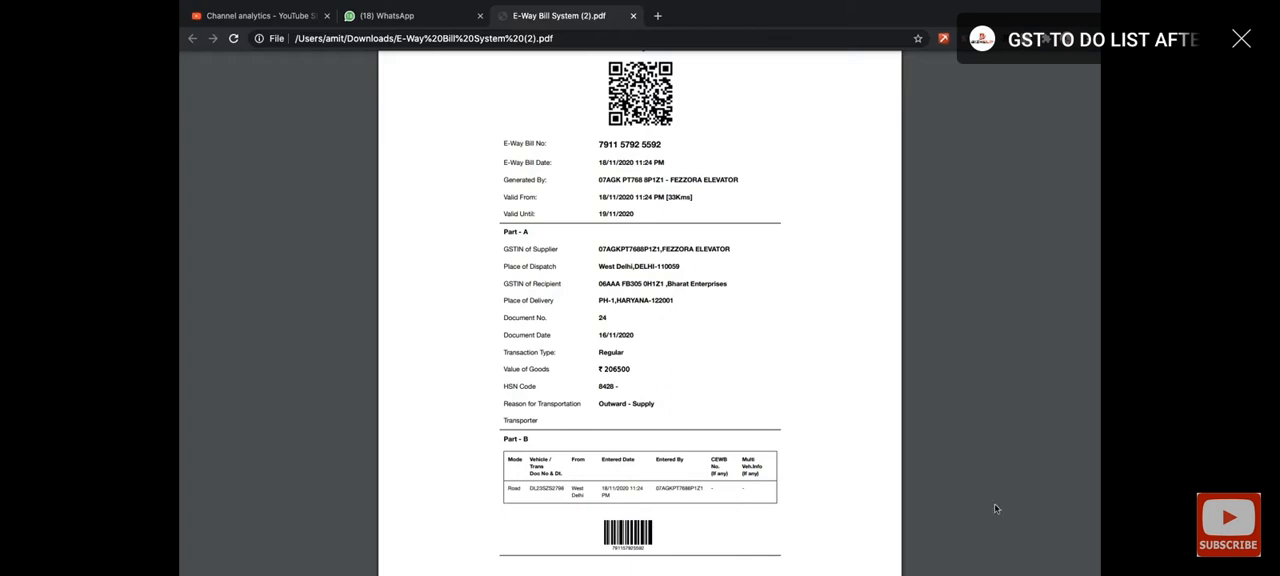
scroll(766, 362, up, 3)
- Open the e-Way Bill portal at ewaybillgst.gov.in in a new browser tab
key(ctrl+t)
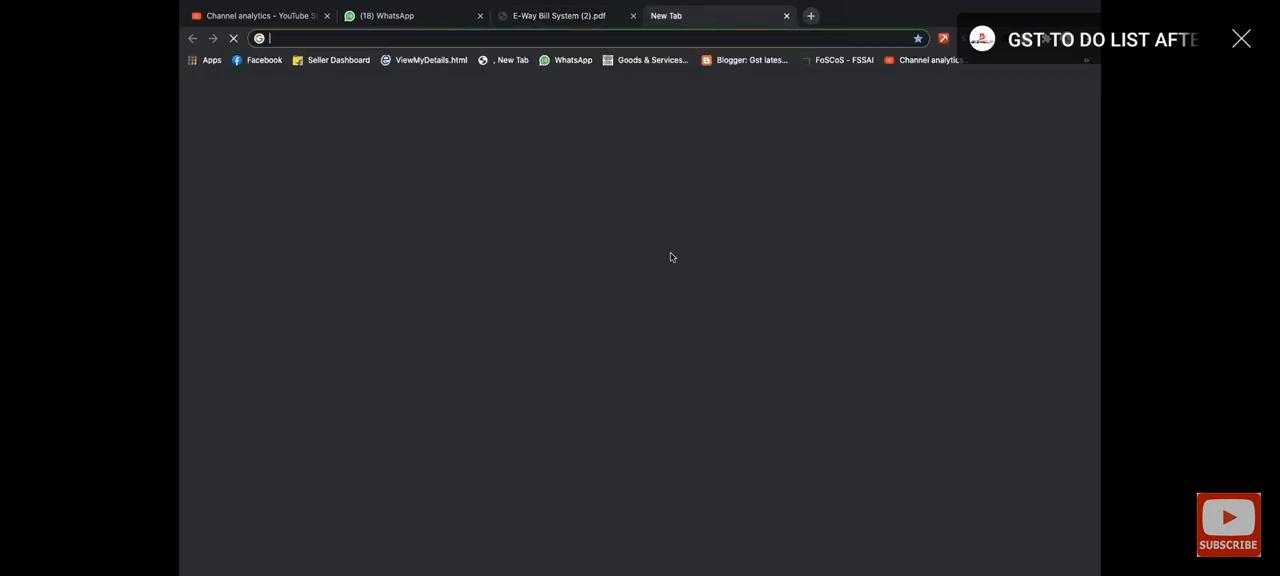
text(EWAY)
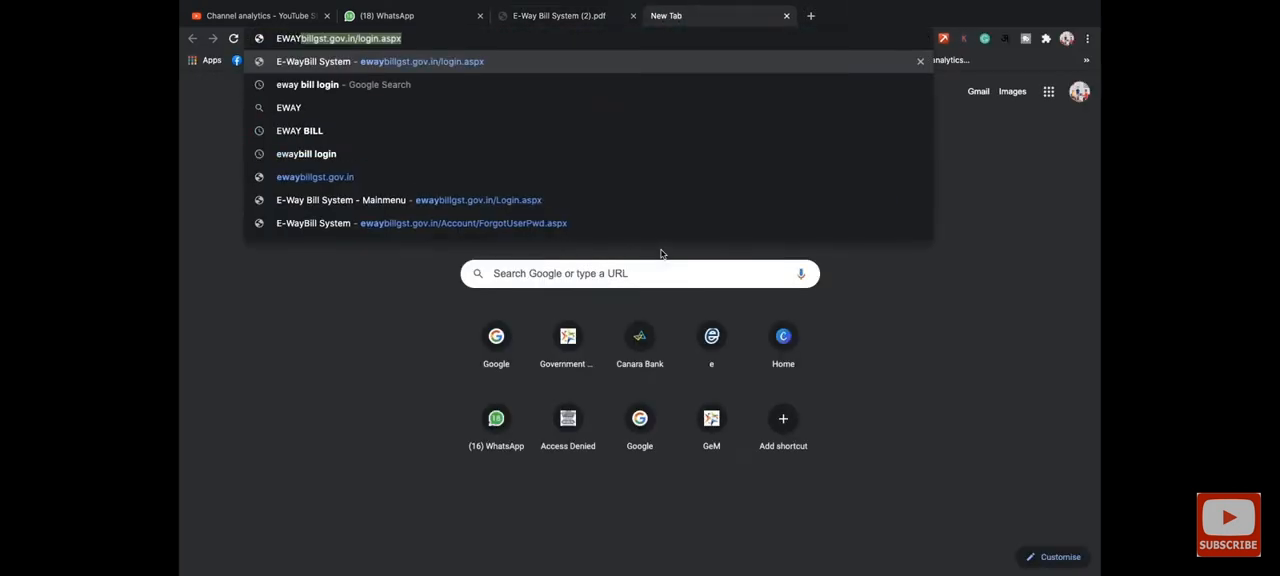
key(Return)
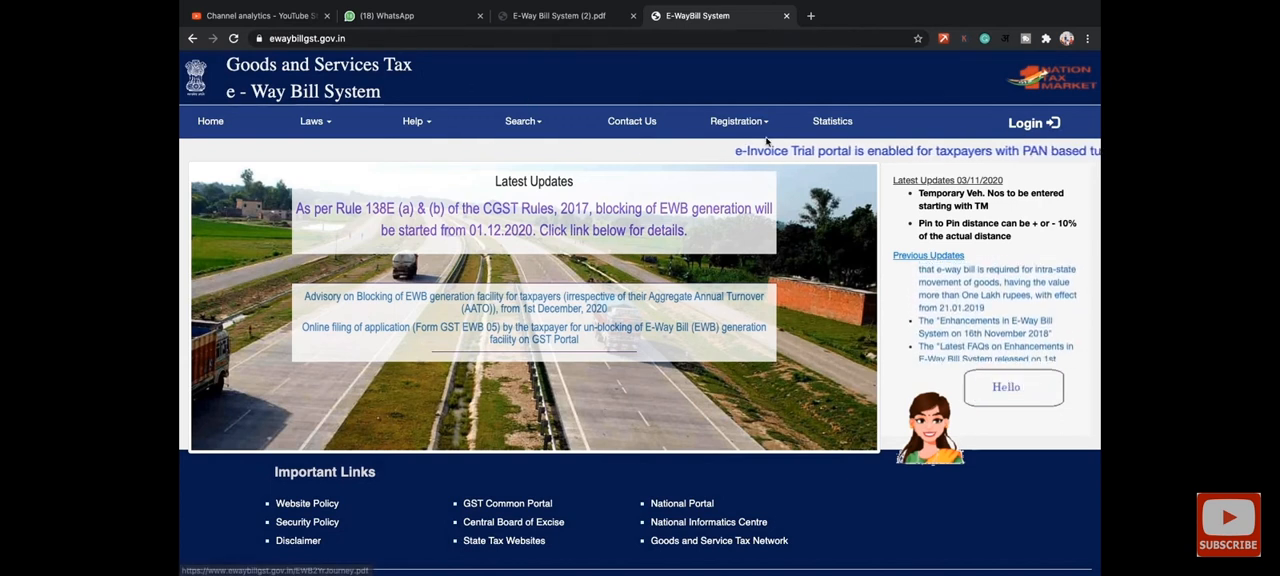
- View the portal's e-Way Bill Registration form and close it again
mouse_move(771, 136)
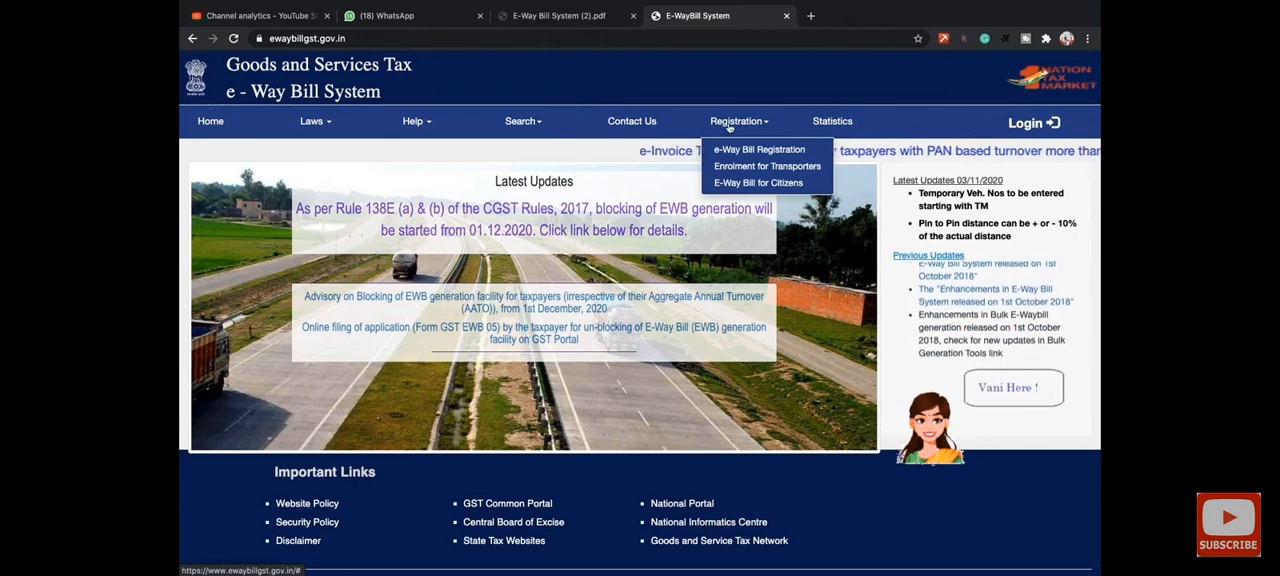
scroll(729, 127, up, 2)
scroll(729, 127, up, 5)
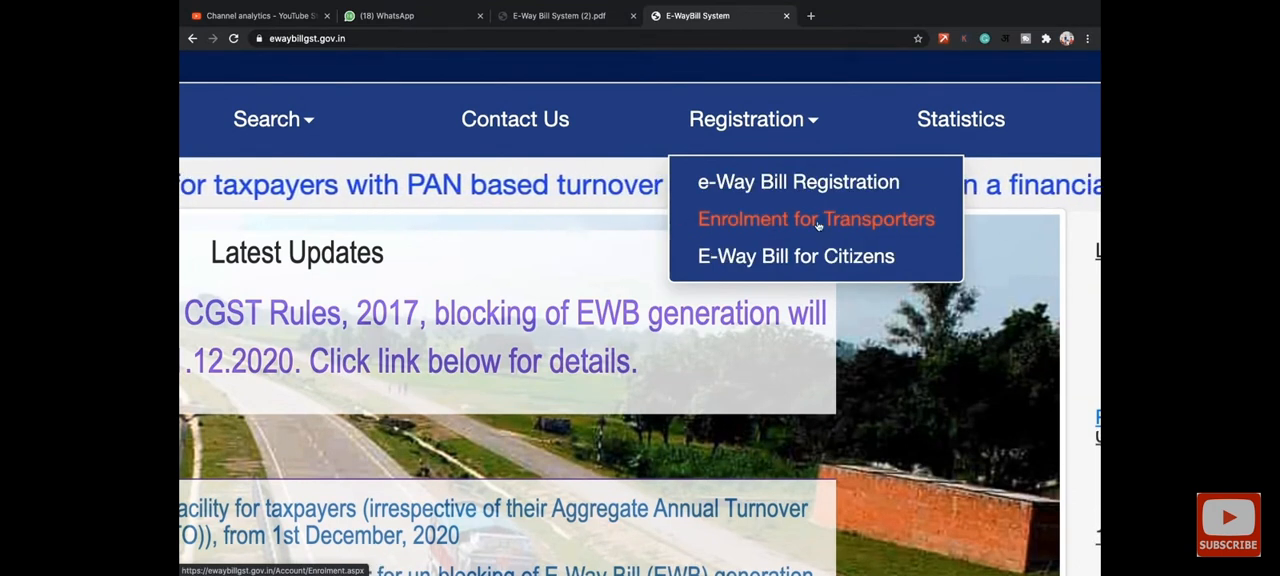
click(784, 186)
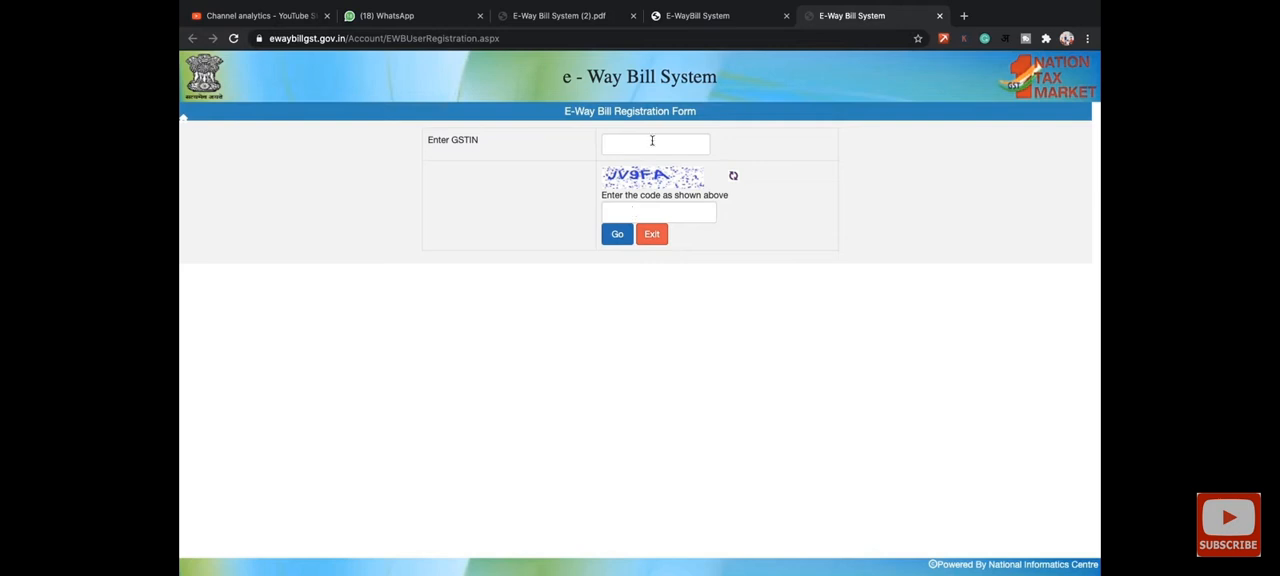
click(940, 15)
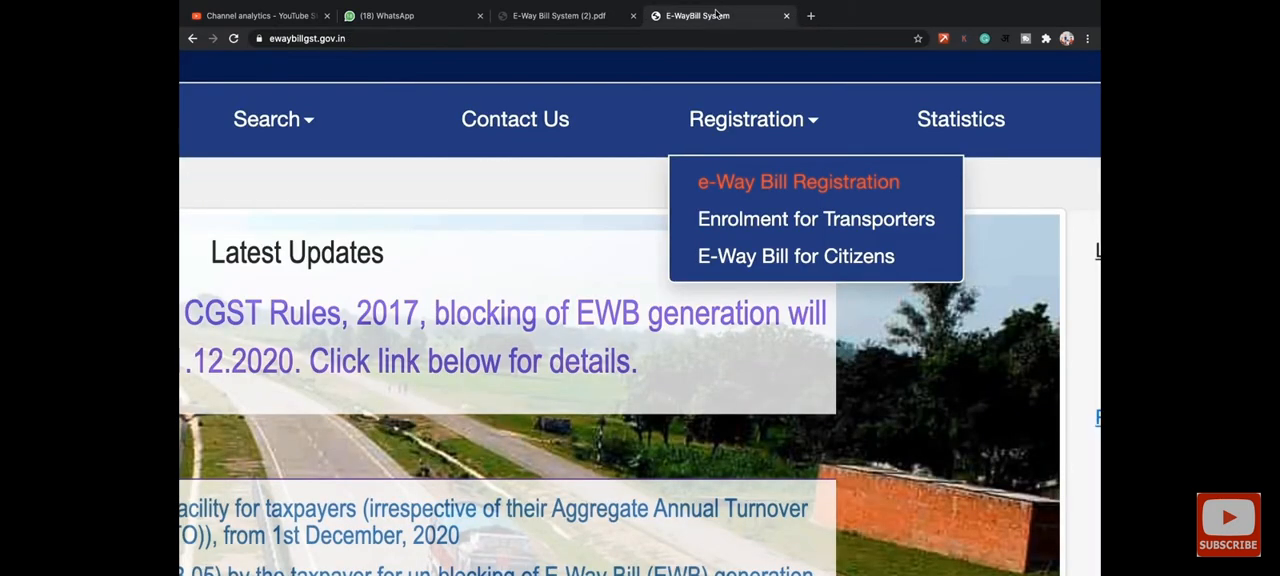
- Open the e-Way Bill System login form from the portal's home page
scroll(731, 160, down, 5)
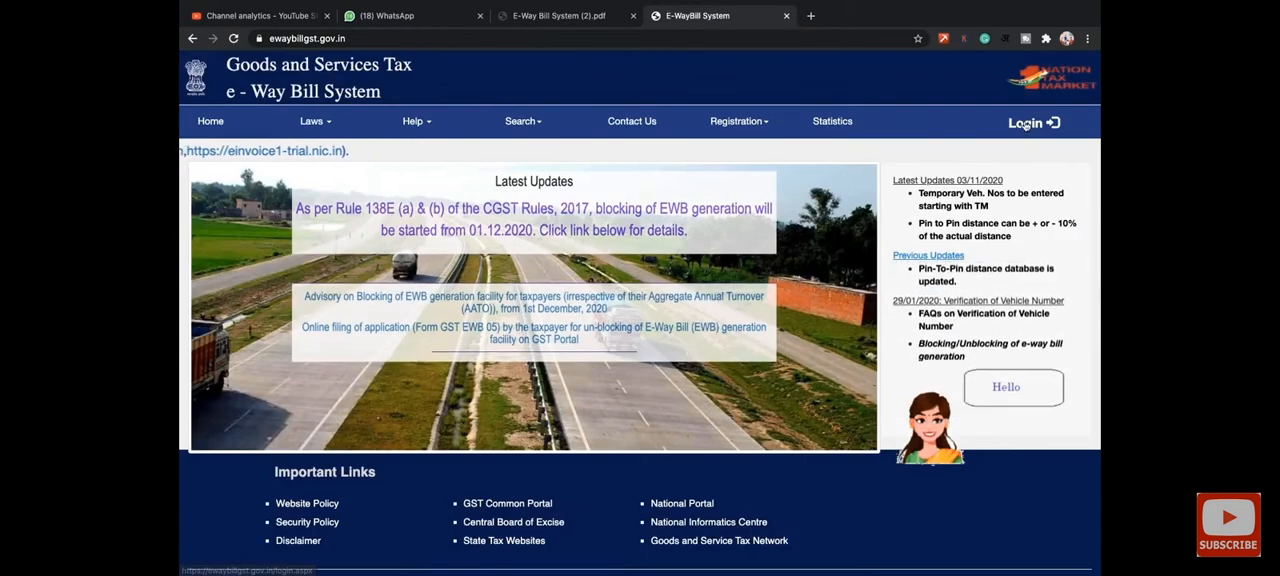
click(1027, 125)
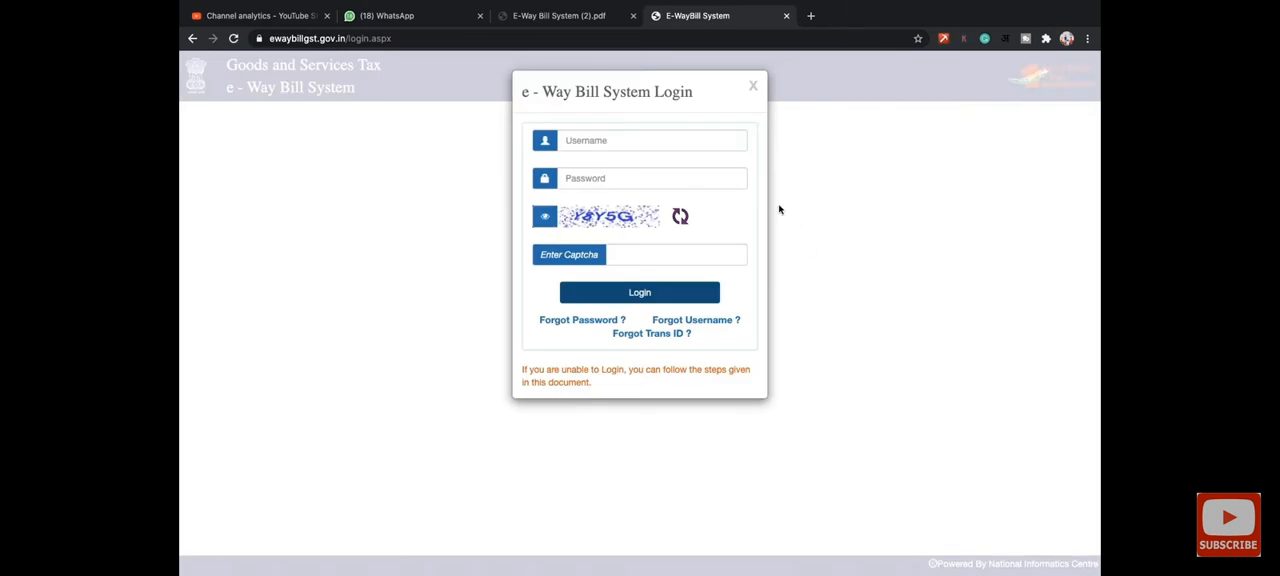
click(689, 140)
click(916, 170)
- Open the login troubleshooting document linked in the login form, look through its slides, and return to the login form
click(613, 374)
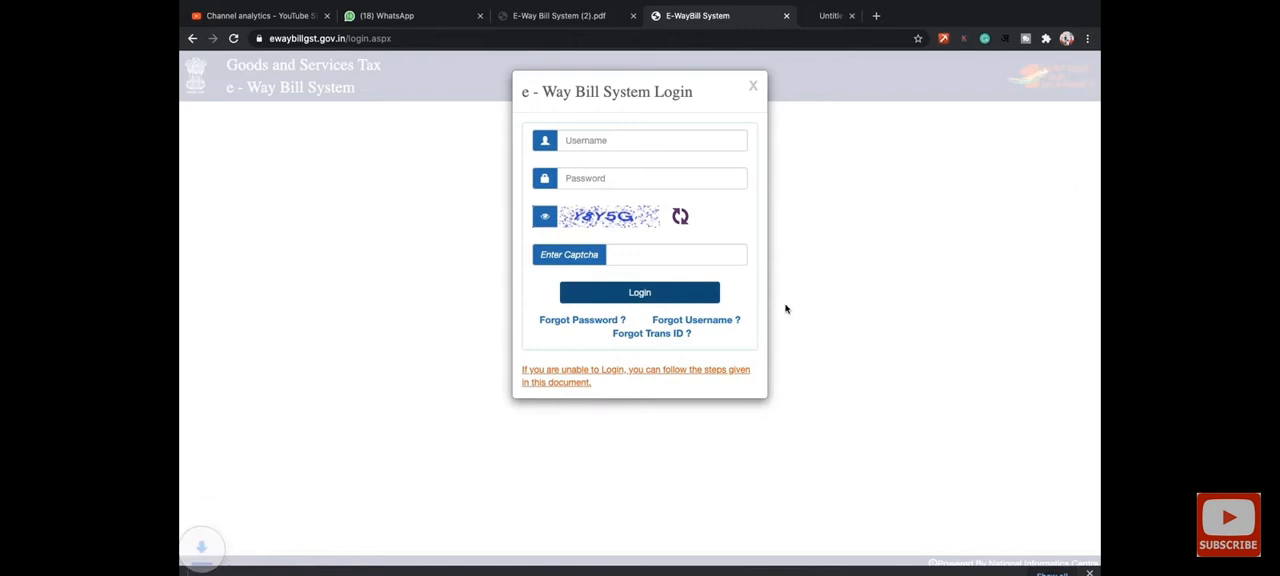
click(248, 562)
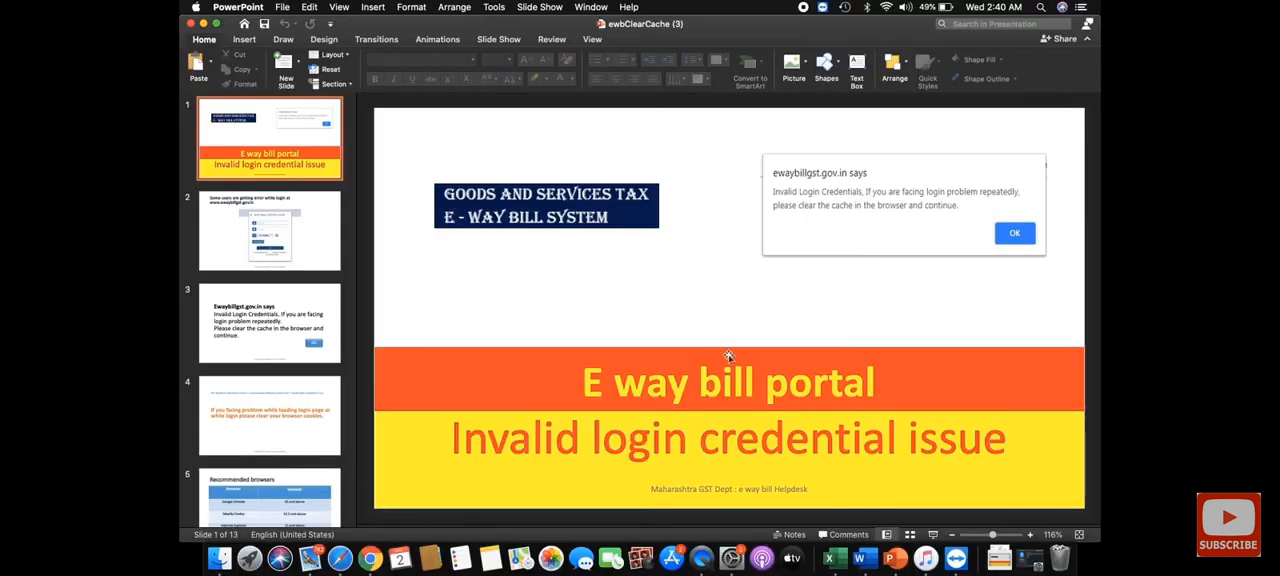
key(Down)
key(Down)
key(Up)
key(Up)
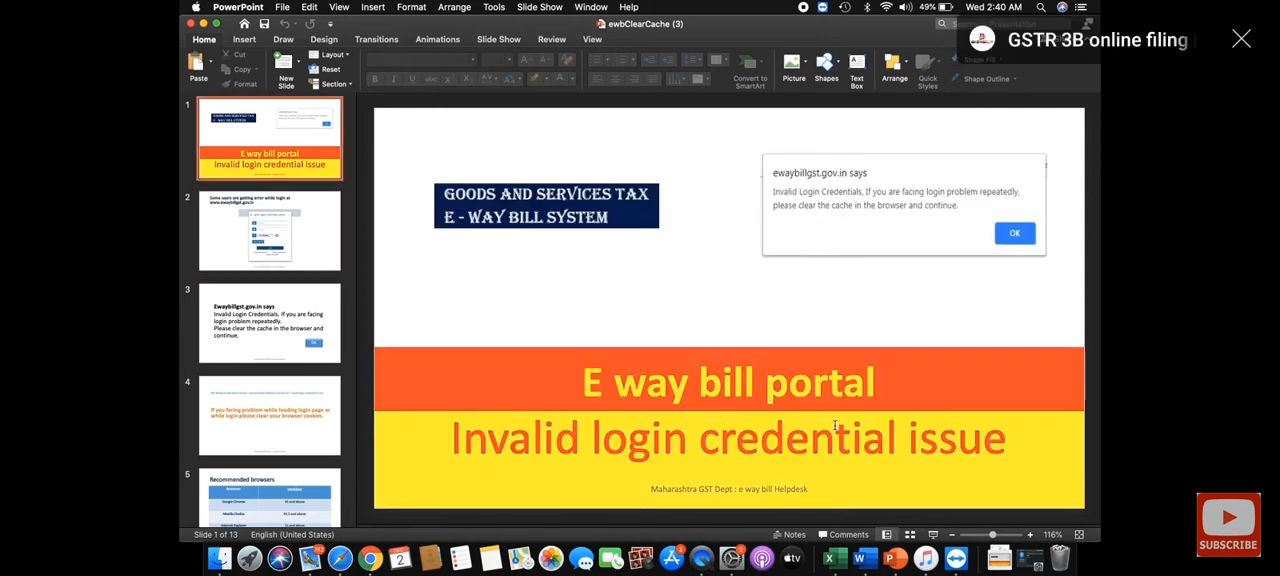
key(Down)
key(Down)
key(Down)
key(Down)
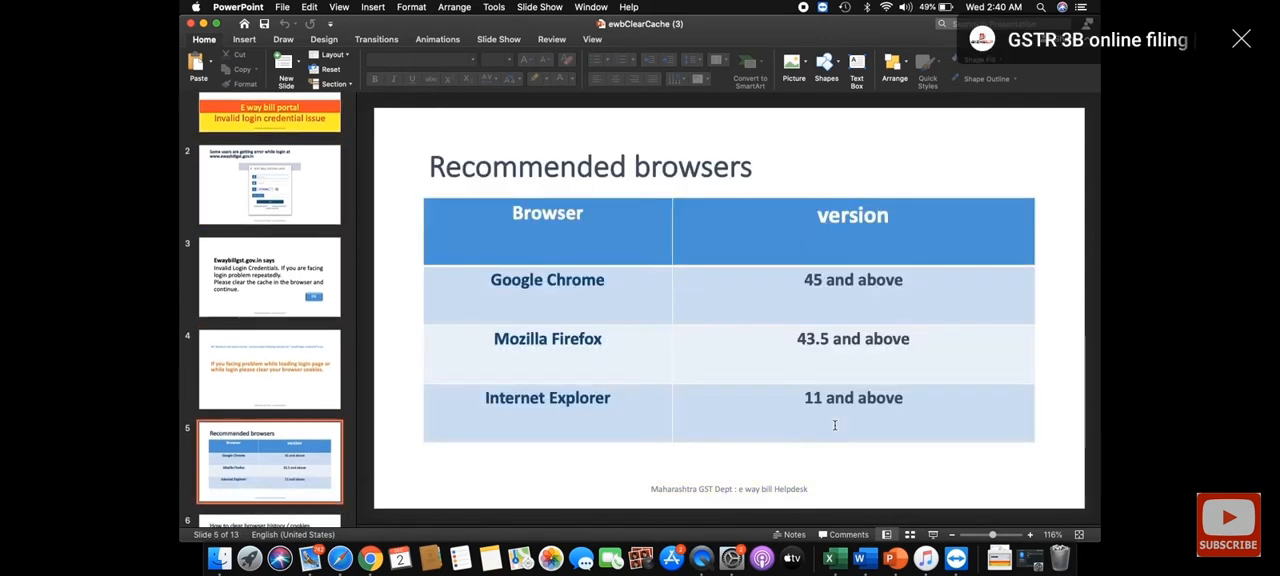
key(Down)
key(Down)
key(Down)
key(Down)
key(Down)
key(Down)
key(Down)
key(Down)
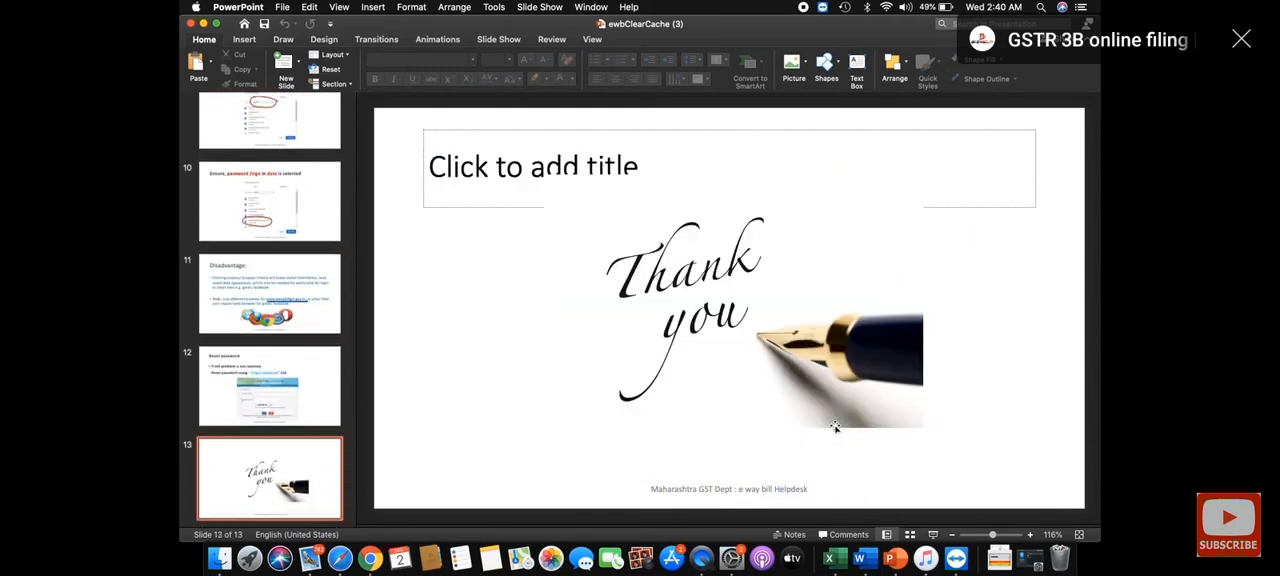
key(Up)
key(Up)
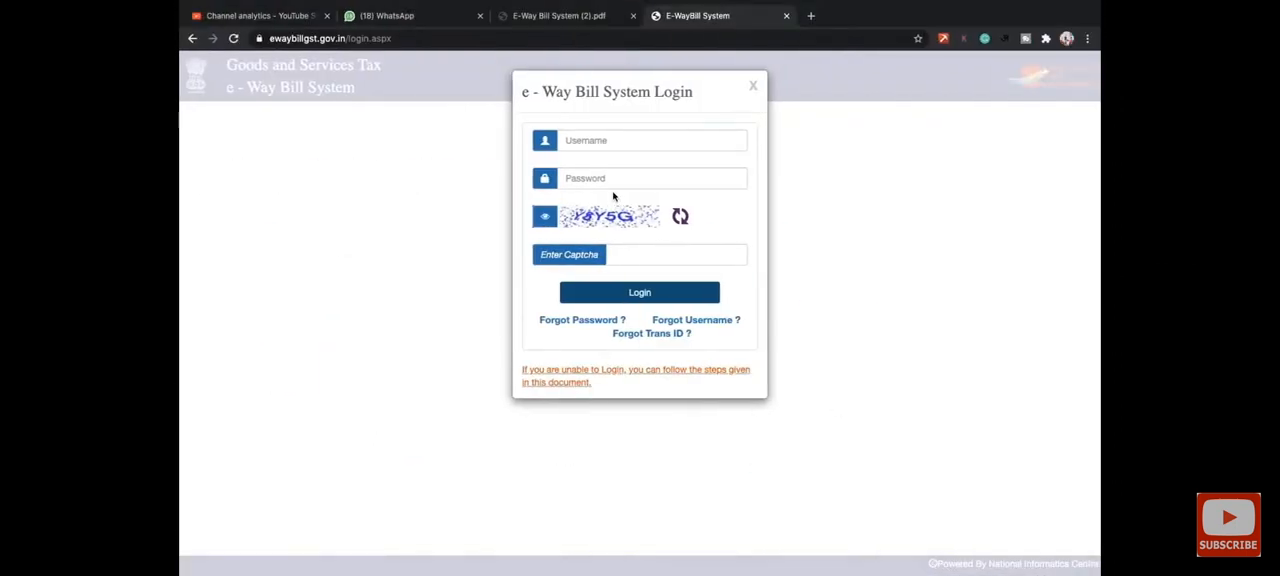
- Log in with the saved username and password and enter the captcha code
click(666, 140)
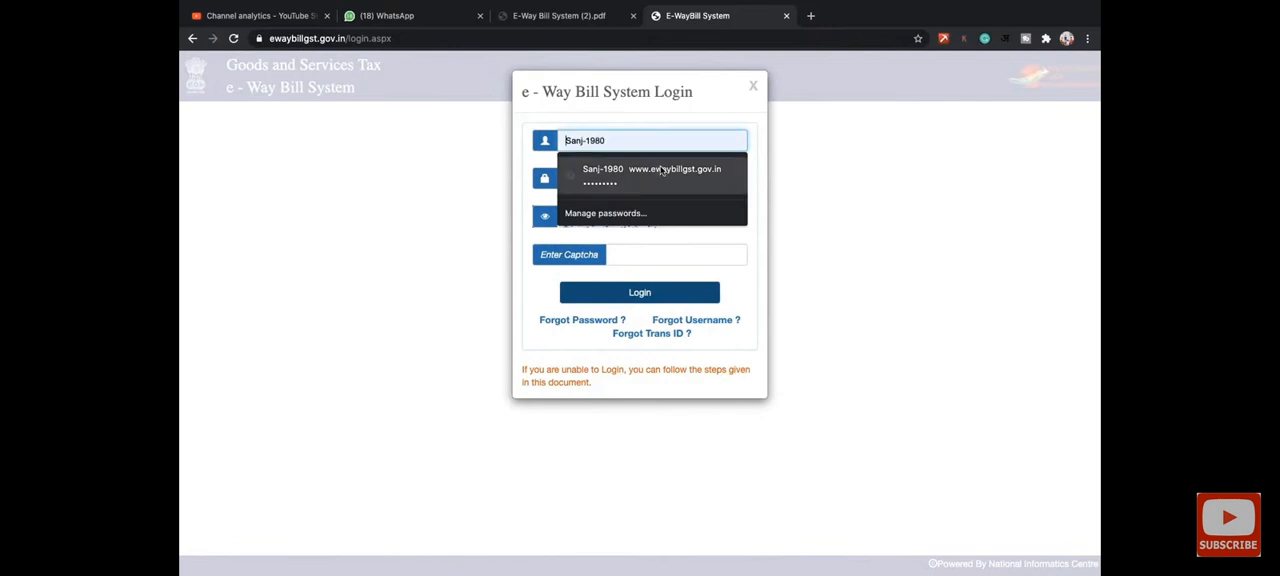
click(661, 170)
click(640, 259)
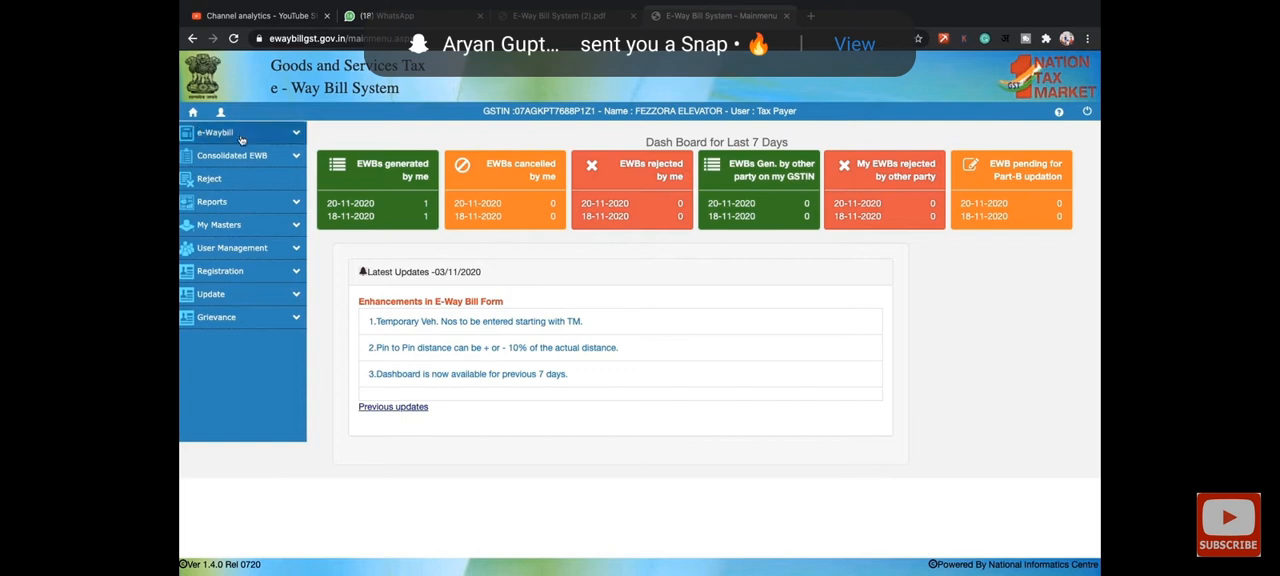
- Open the entry form for generating a new e-Waybill
scroll(240, 138, up, 5)
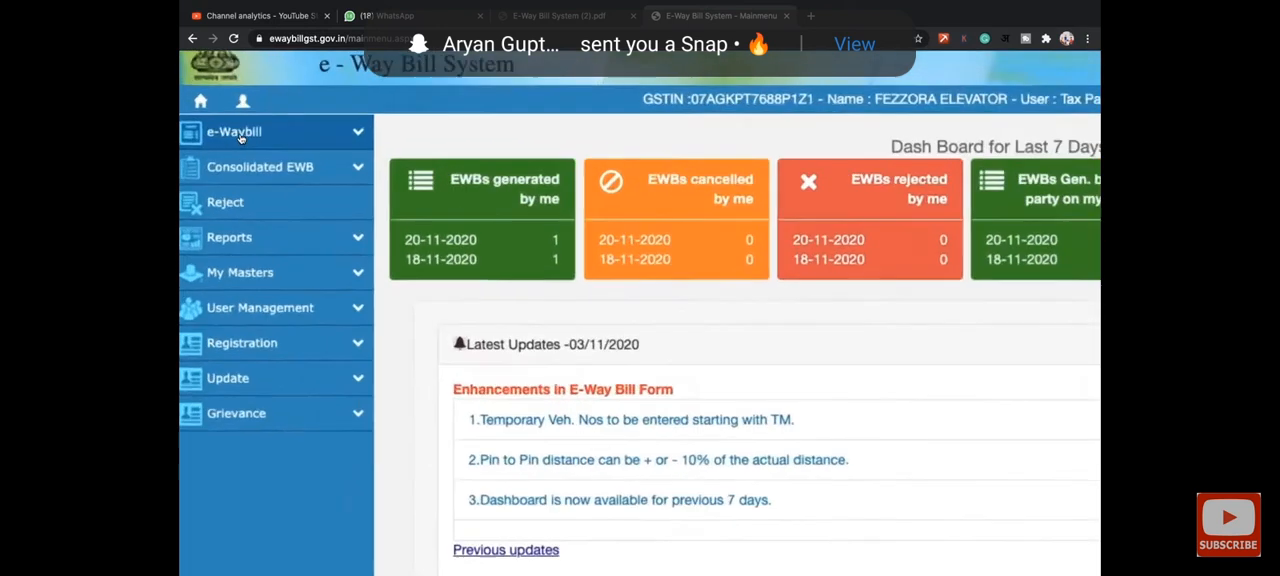
click(240, 138)
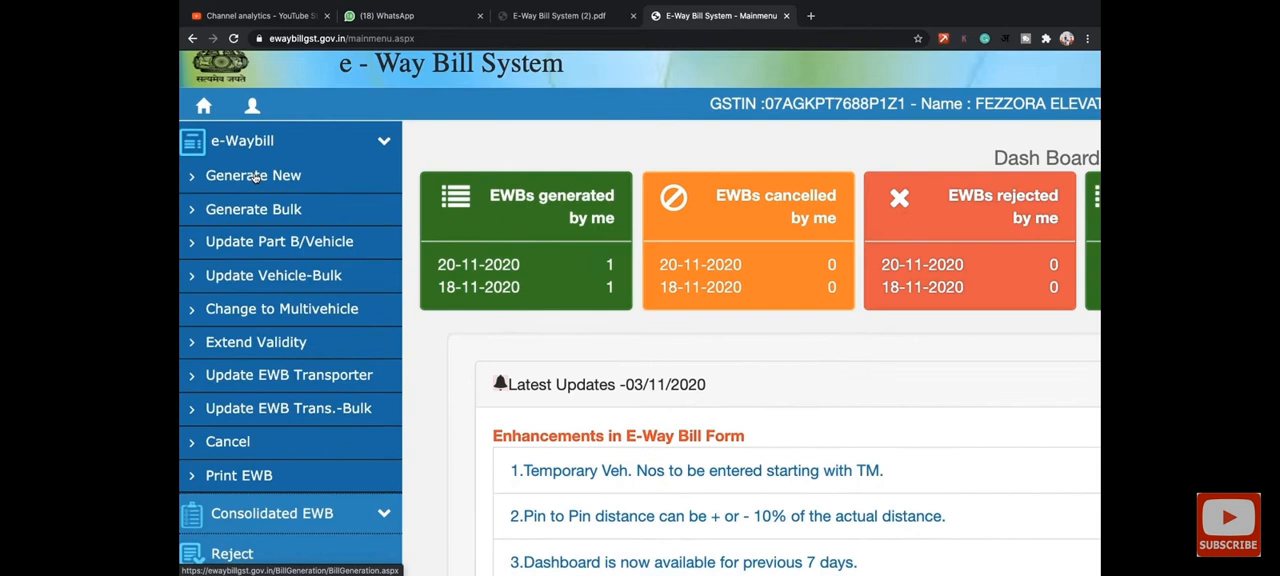
click(255, 176)
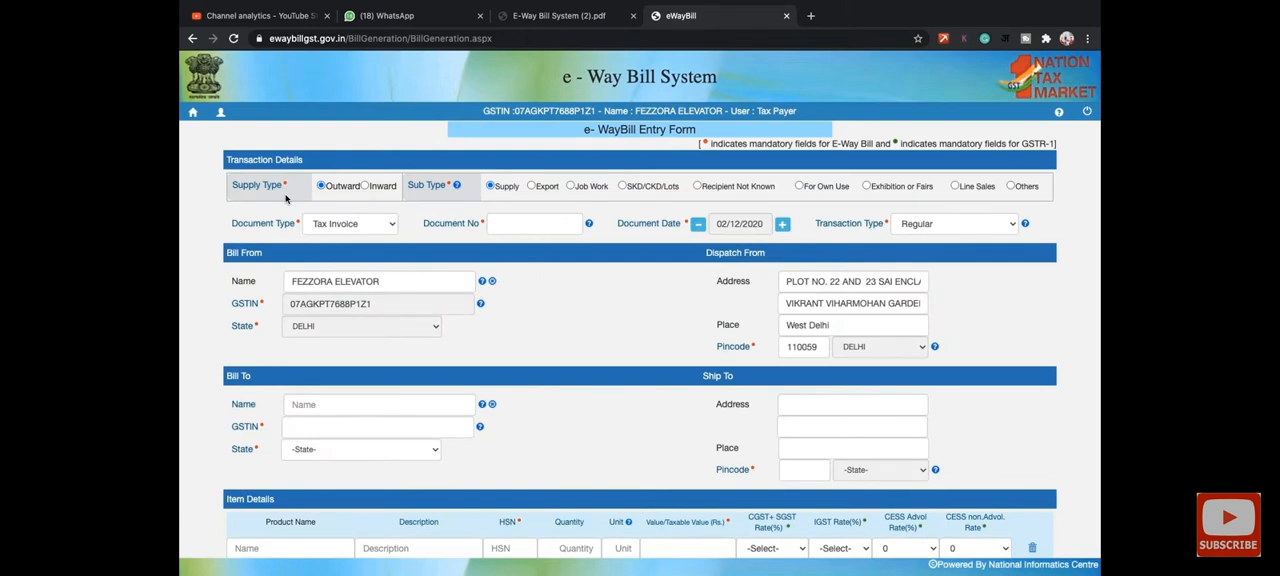
- Compare the form's Inward and Outward supply types, ending on Outward
click(365, 187)
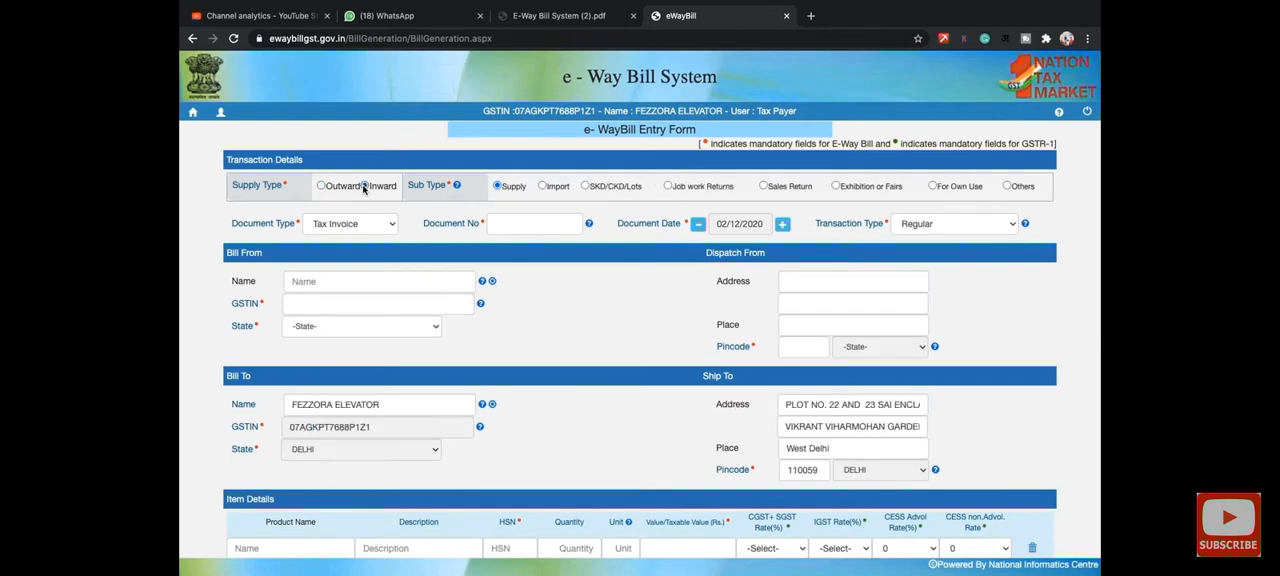
click(321, 187)
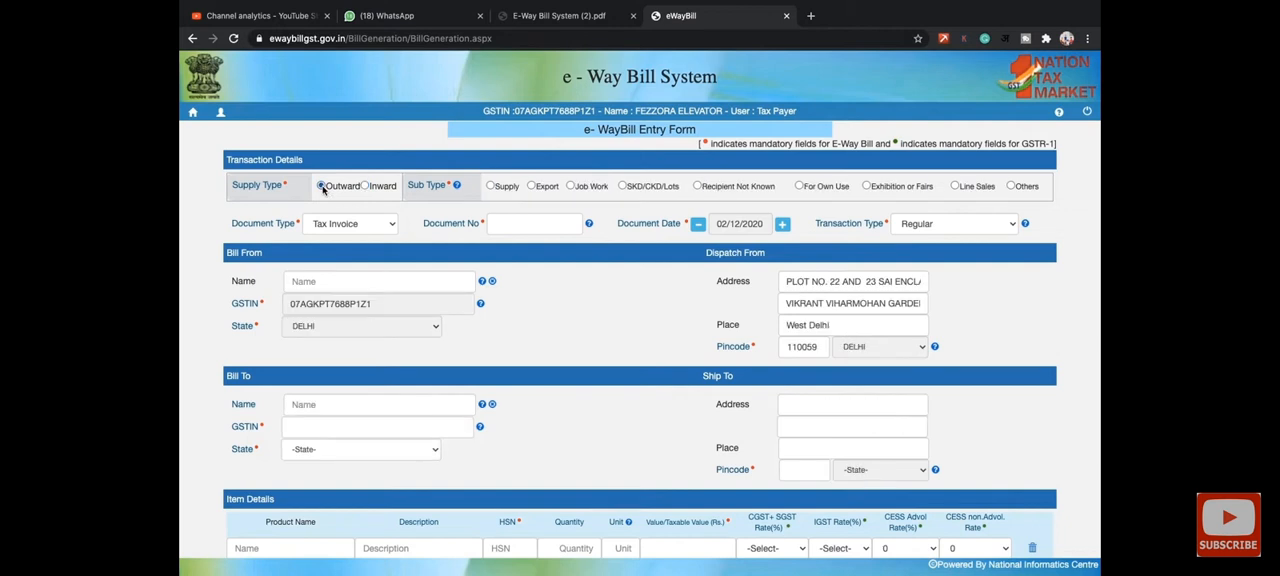
click(365, 187)
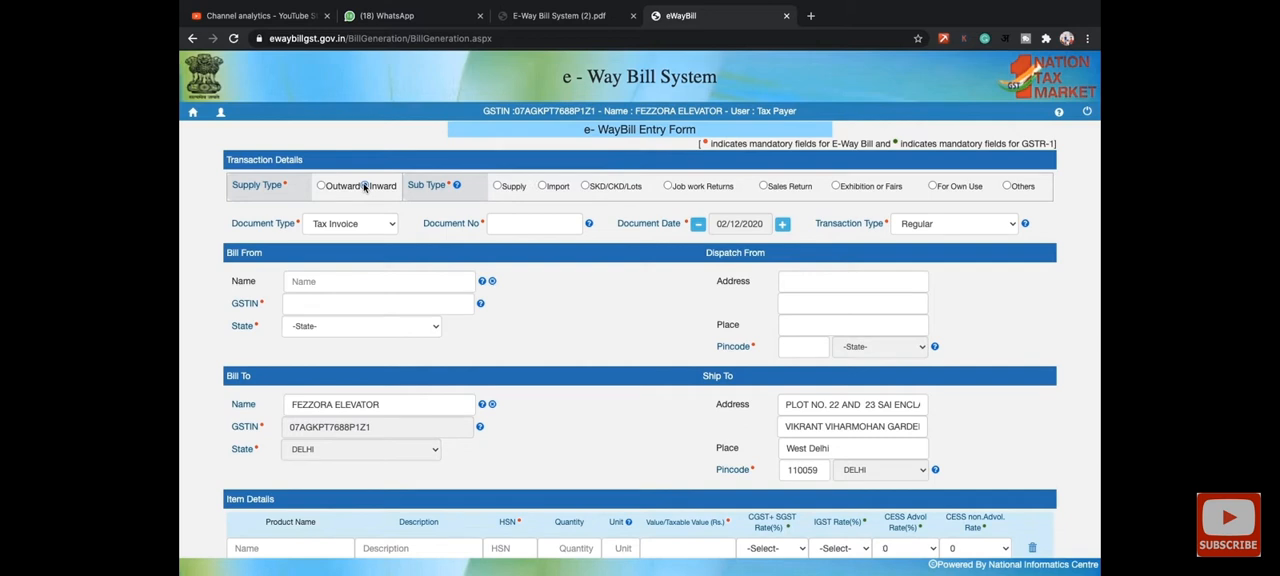
click(321, 186)
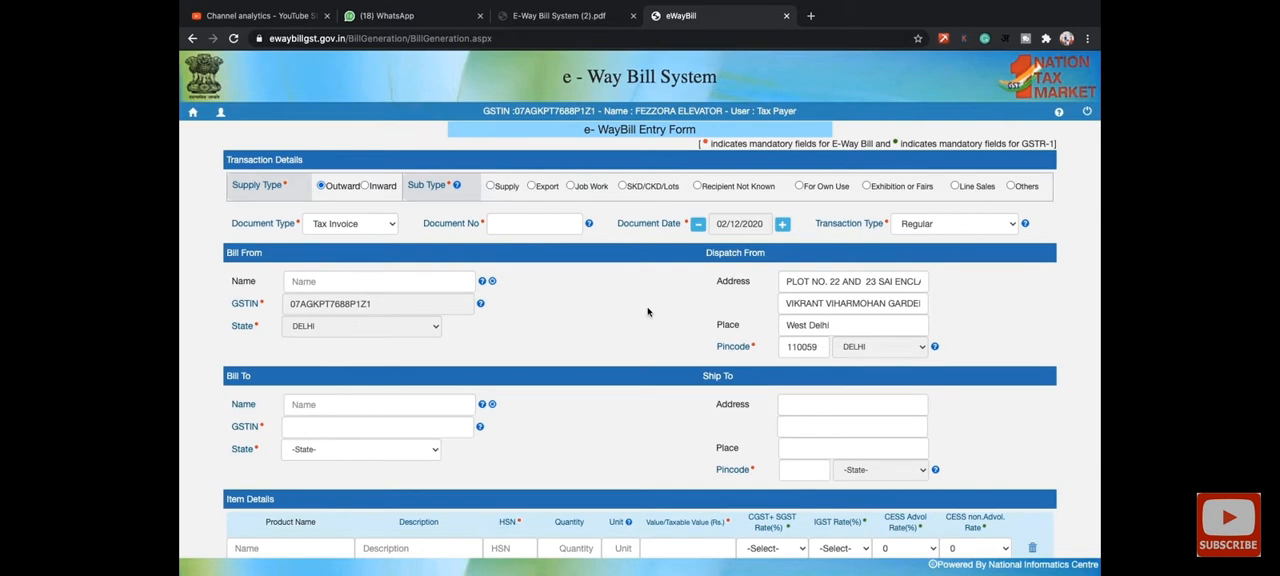
- Set the transaction's sub type to Supply and enter AA3 as the document number
click(446, 278)
click(491, 187)
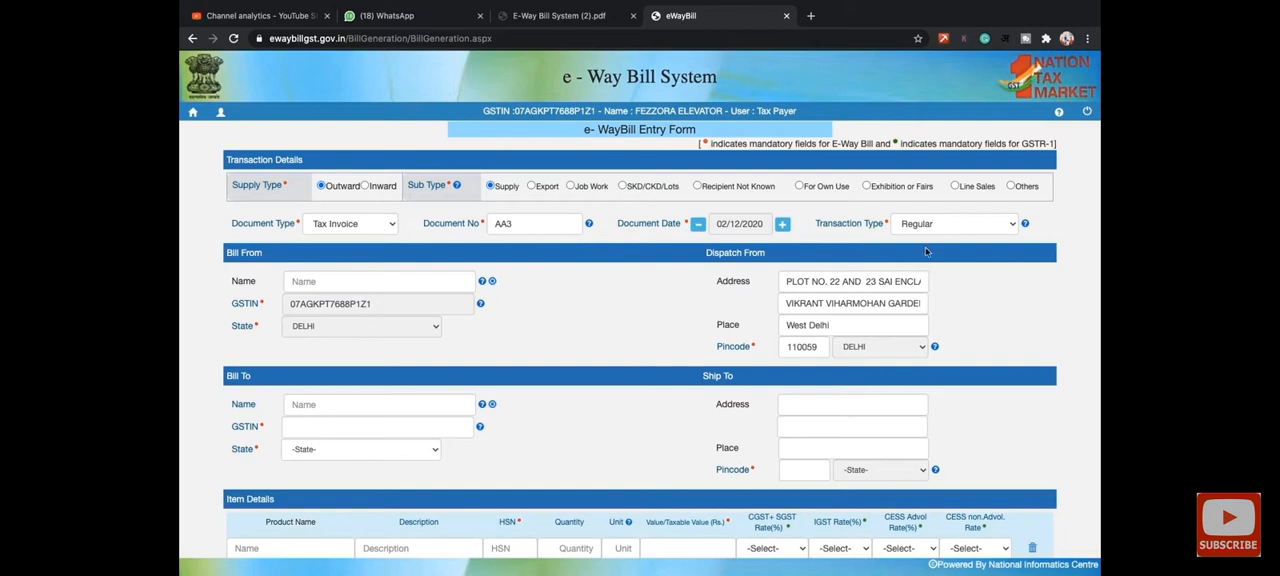
- Set the Bill From name to FEZZORA ELEVATOR
click(409, 274)
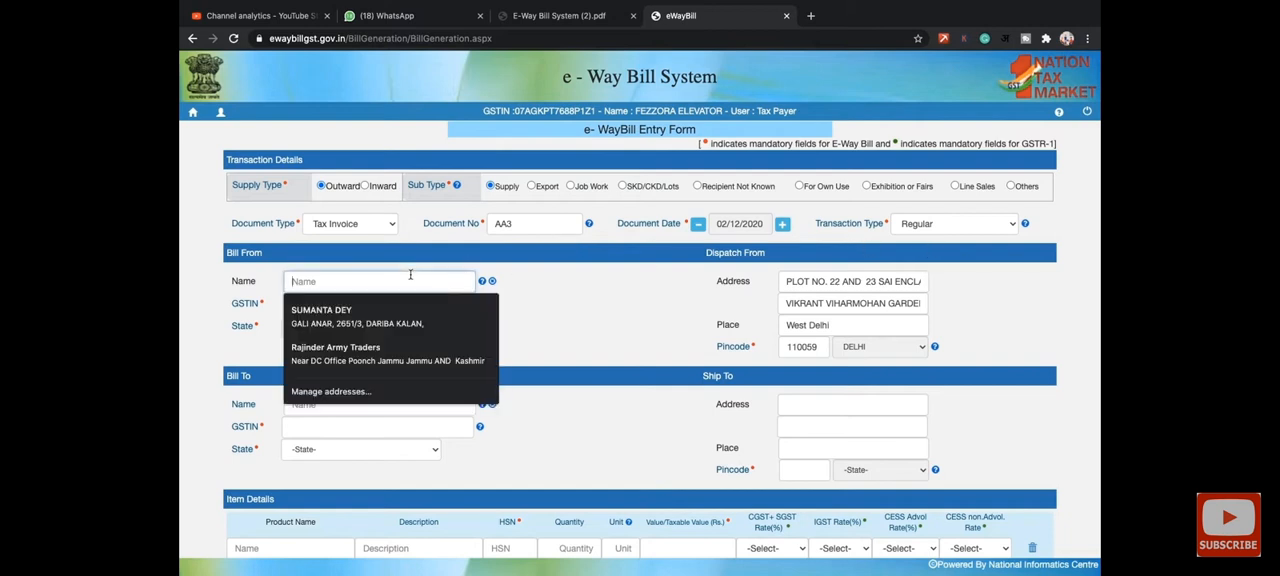
text(FE)
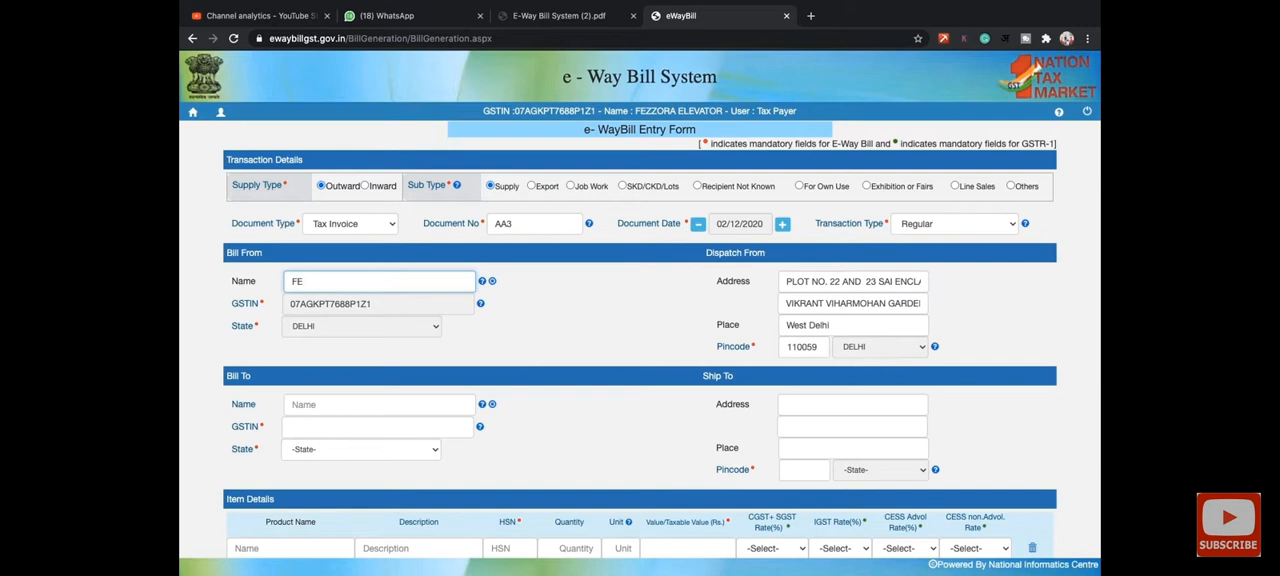
key(Down)
key(BackSpace)
key(BackSpace)
key(BackSpace)
key(BackSpace)
key(BackSpace)
key(BackSpace)
key(BackSpace)
key(BackSpace)
key(BackSpace)
key(BackSpace)
key(BackSpace)
key(BackSpace)
- Enter the recipient's GSTIN in the Bill To section to fill in the Bharat Enterprises details
scroll(565, 312, down, 1)
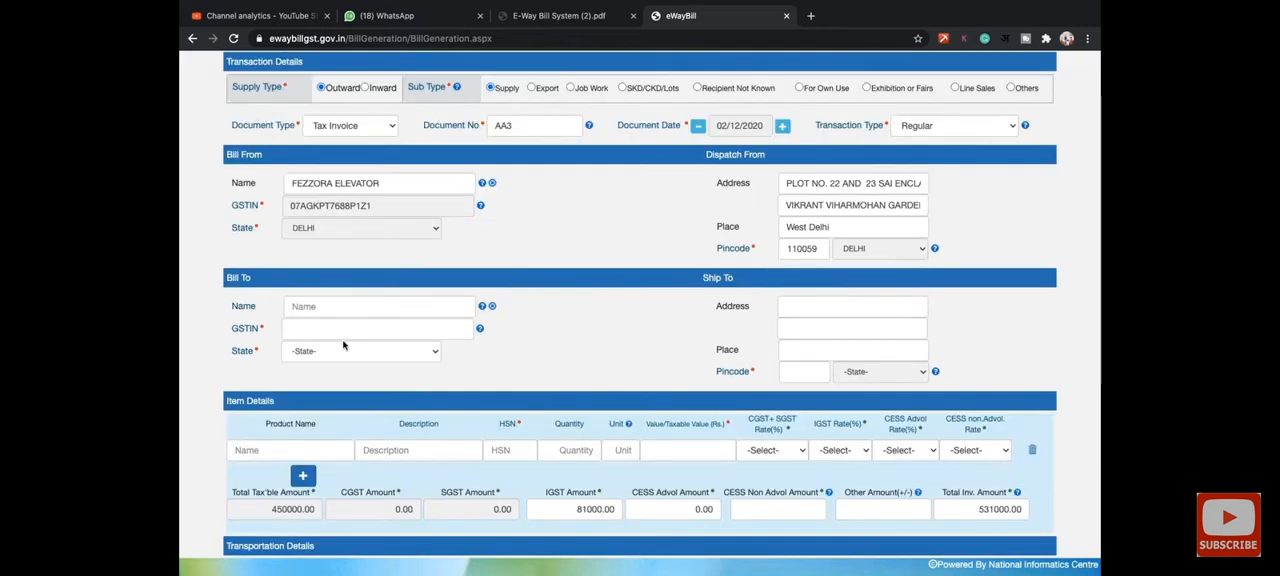
scroll(484, 341, down, 1)
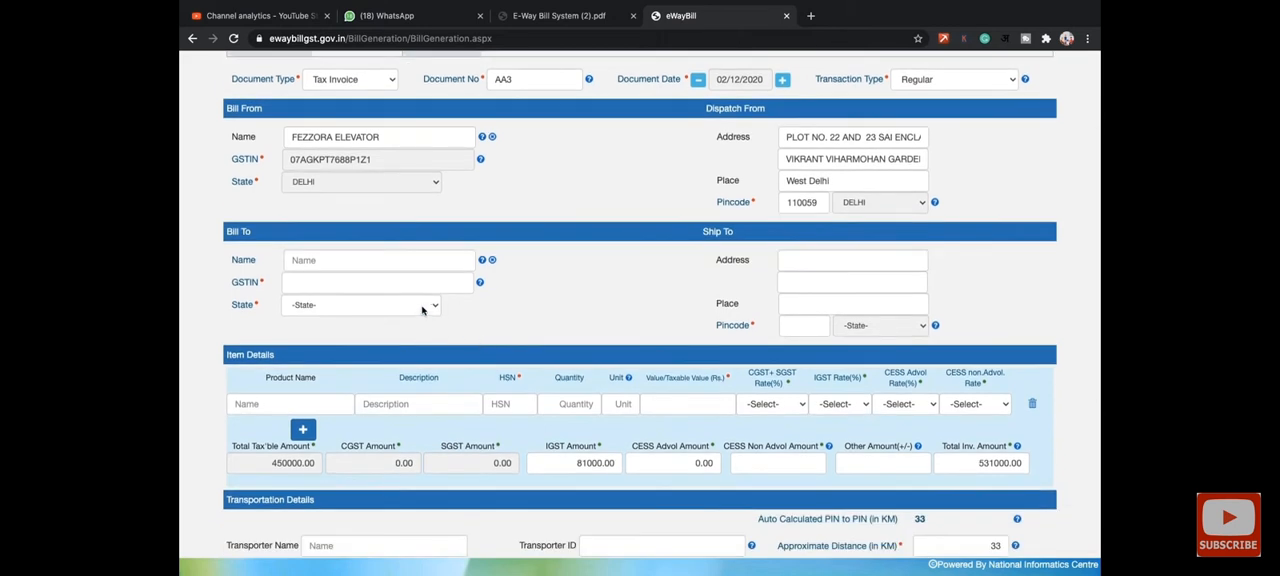
click(396, 285)
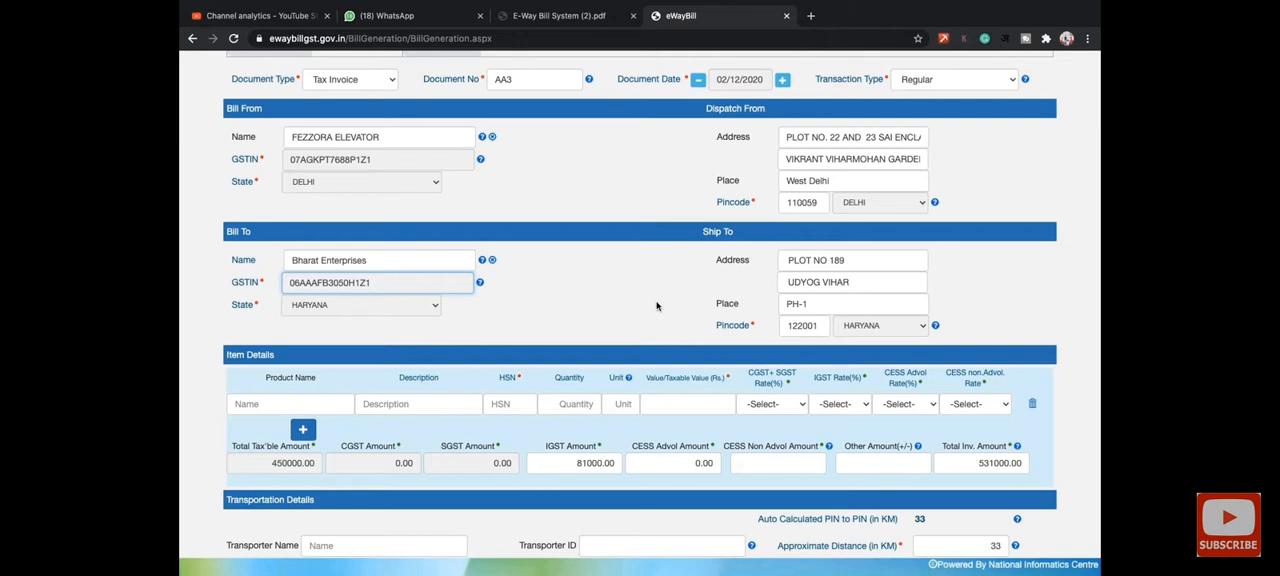
- Enter ELEVATOR as the product name in Item Details and give it the HSN code 8428
scroll(600, 364, down, 1)
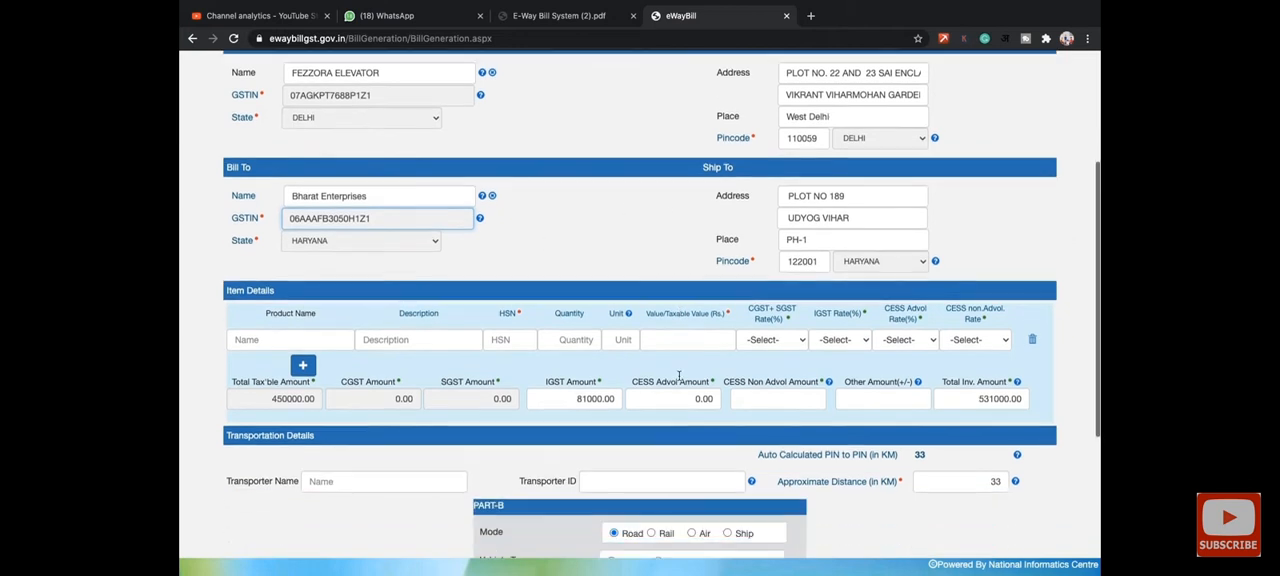
click(272, 342)
text(ELEVATOR)
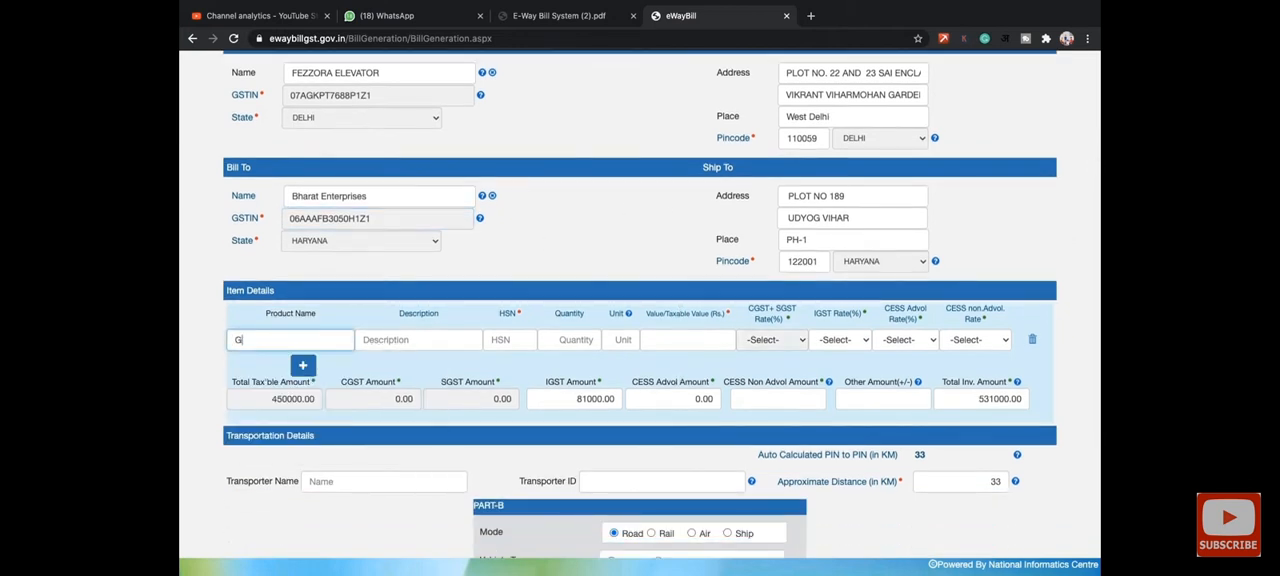
key(Tab)
key(Tab)
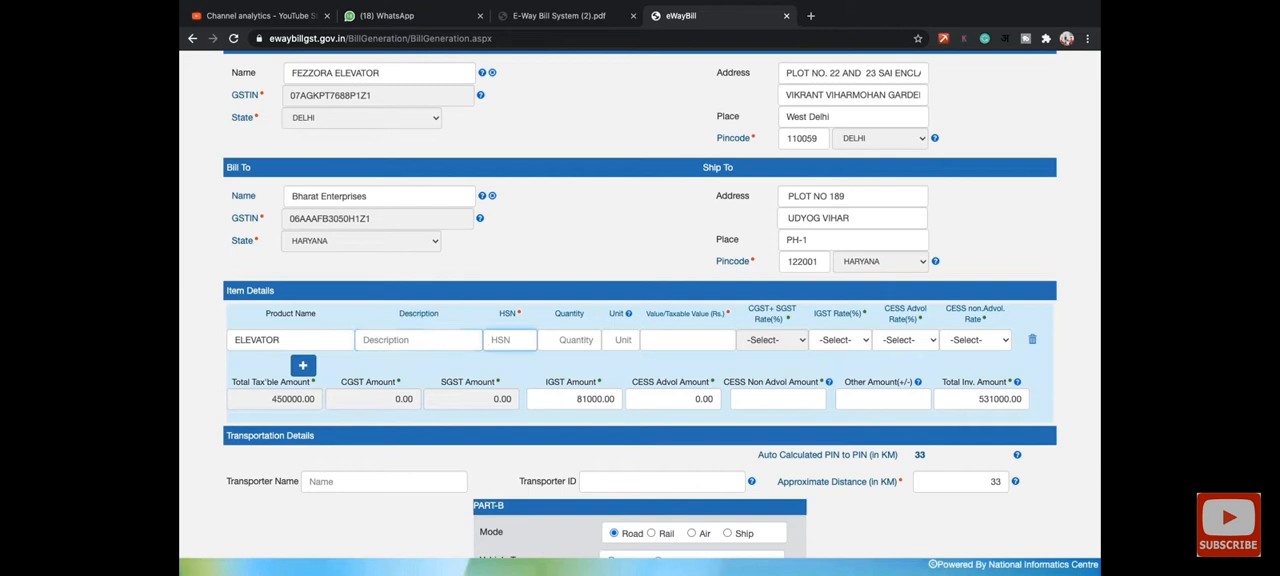
text(8428)
- Set the elevator item's quantity to 1, unit to SET, taxable value to 250000 and IGST rate to 18%
click(574, 340)
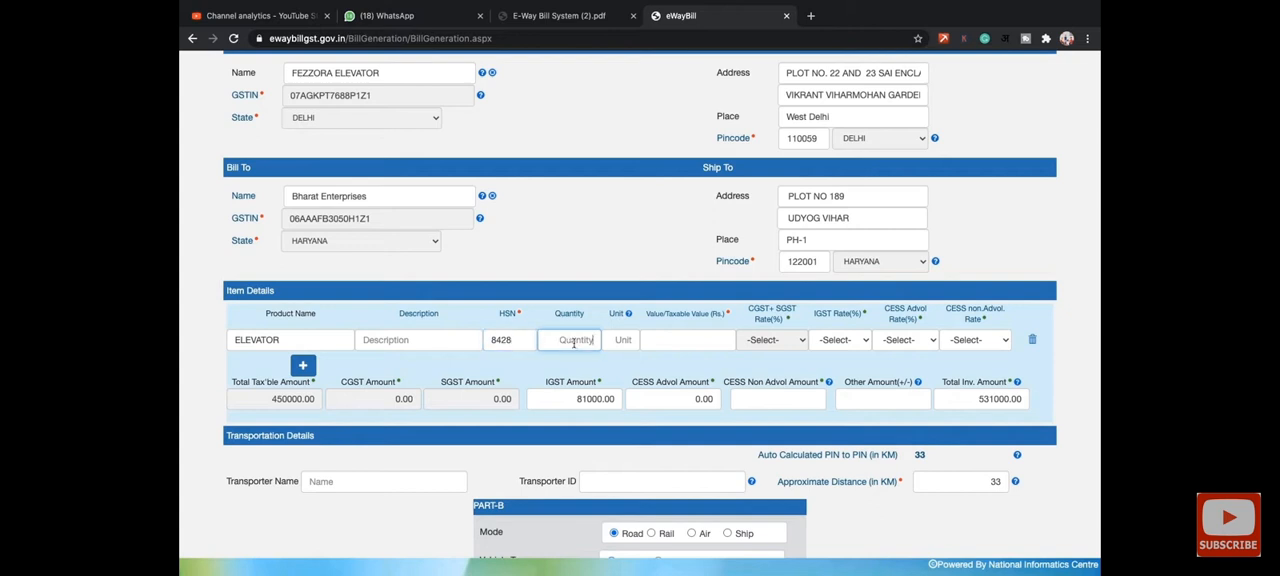
text(1)
key(Tab)
text(SET)
key(Tab)
text(250000)
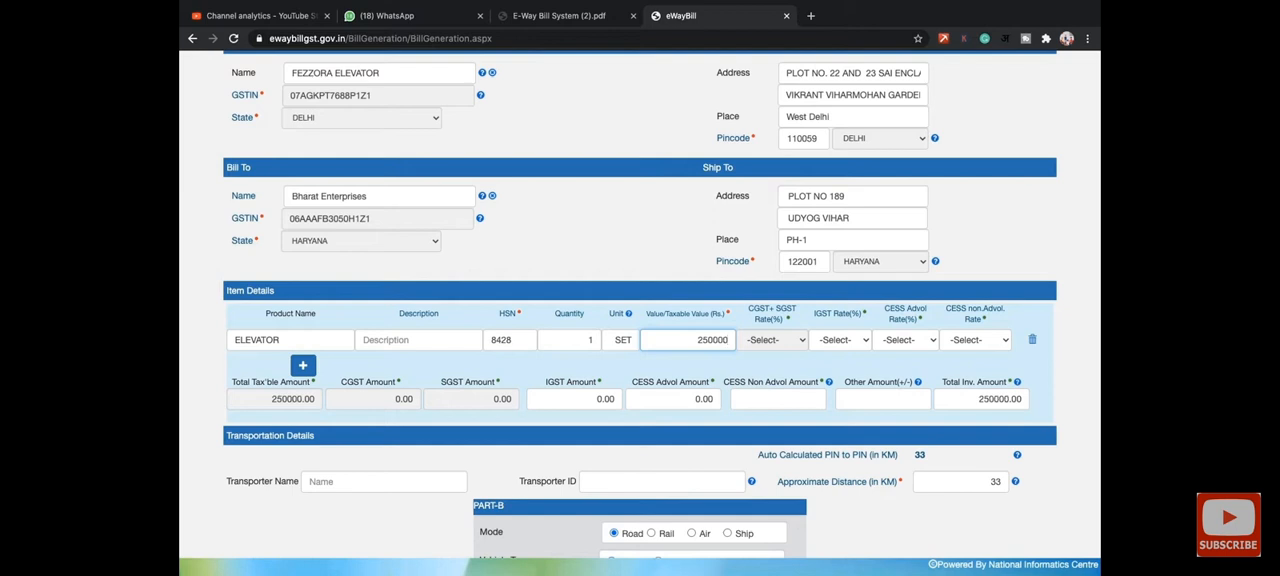
key(Tab)
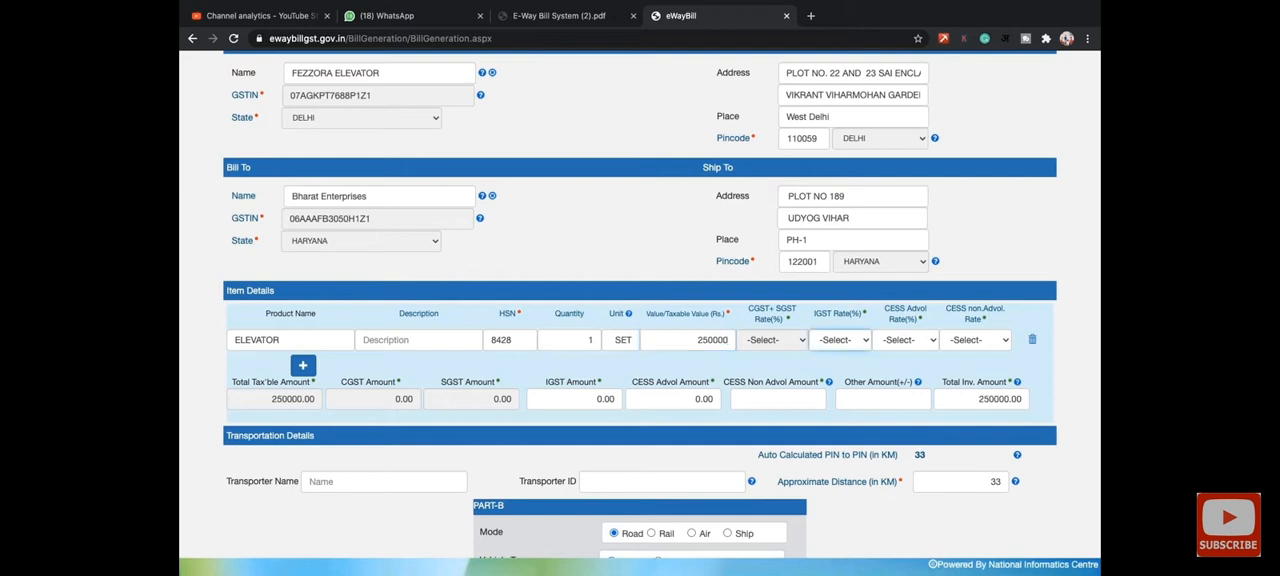
click(826, 341)
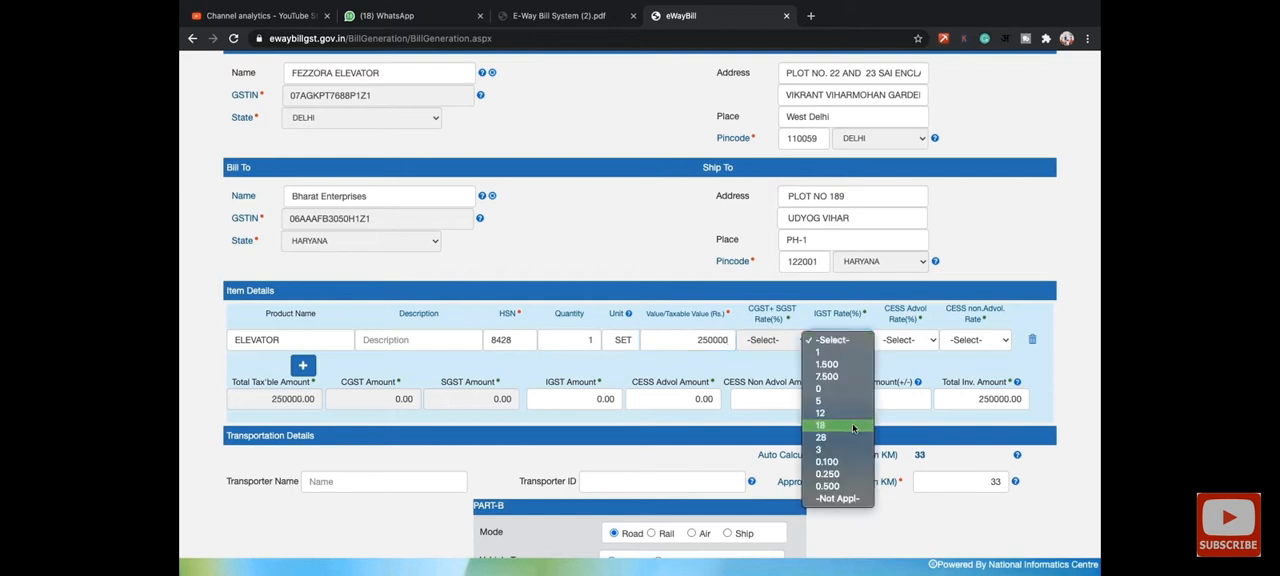
click(826, 425)
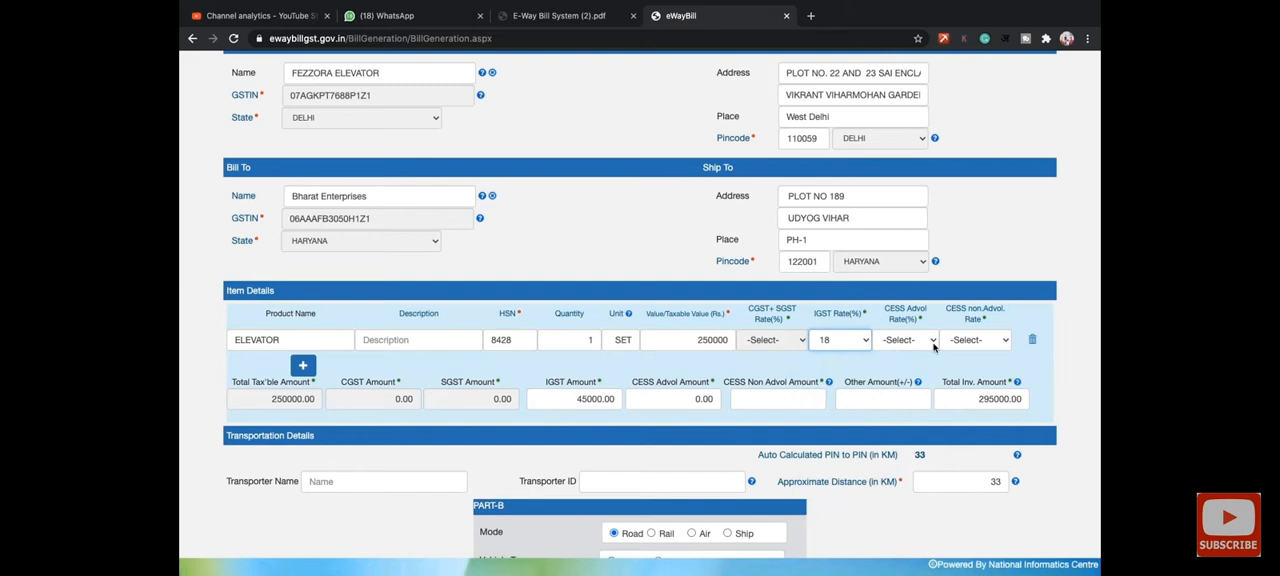
- Check the totals and transportation details and preview the e-way bill, agreeing to continue without the unfilled GSTR1 fields
scroll(560, 377, down, 1)
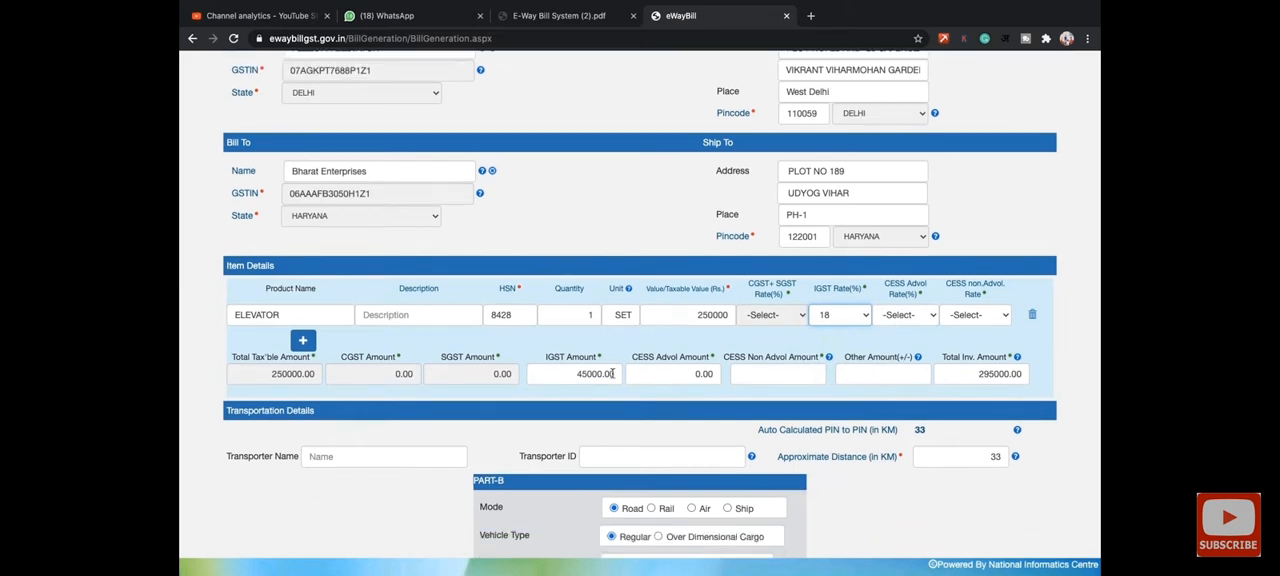
scroll(585, 374, down, 3)
scroll(373, 386, down, 2)
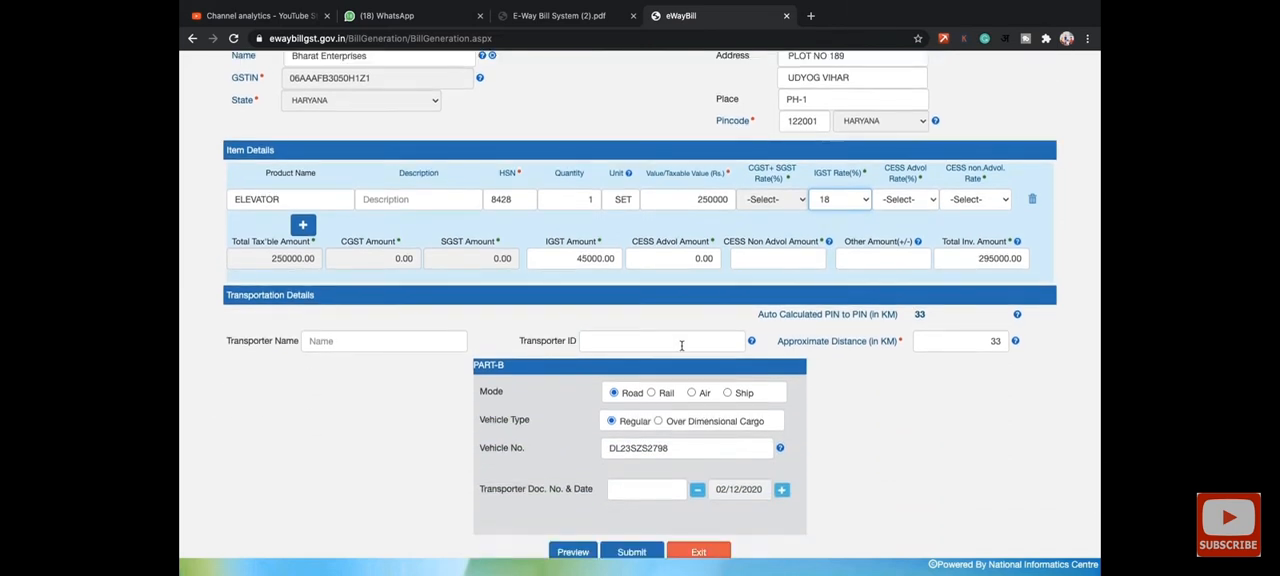
scroll(680, 343, down, 1)
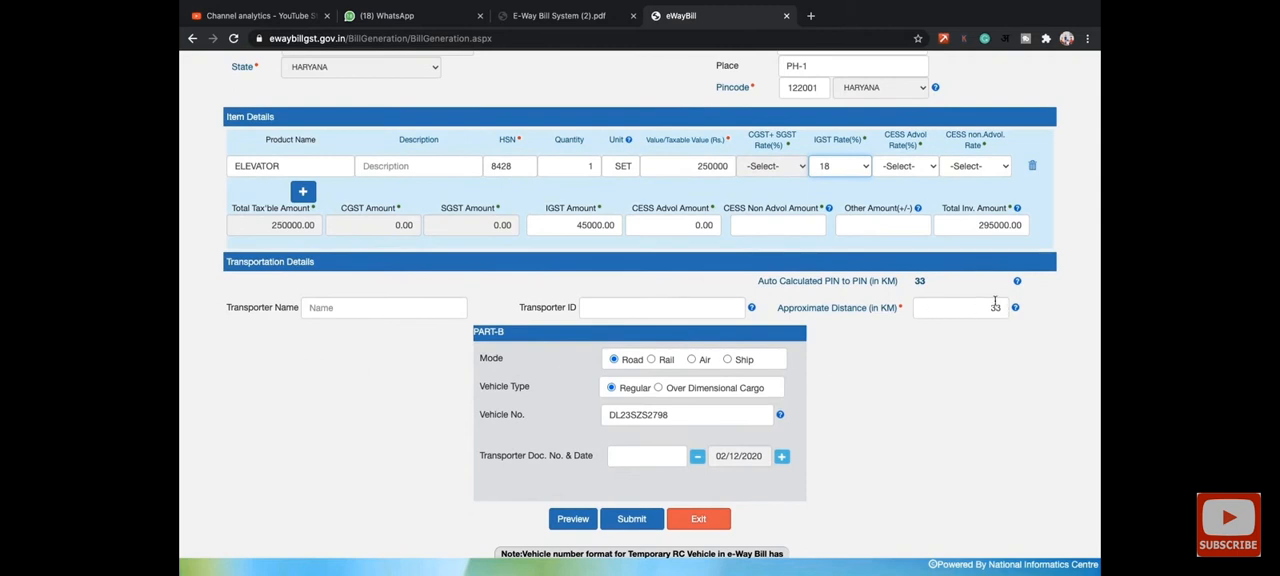
scroll(995, 302, down, 2)
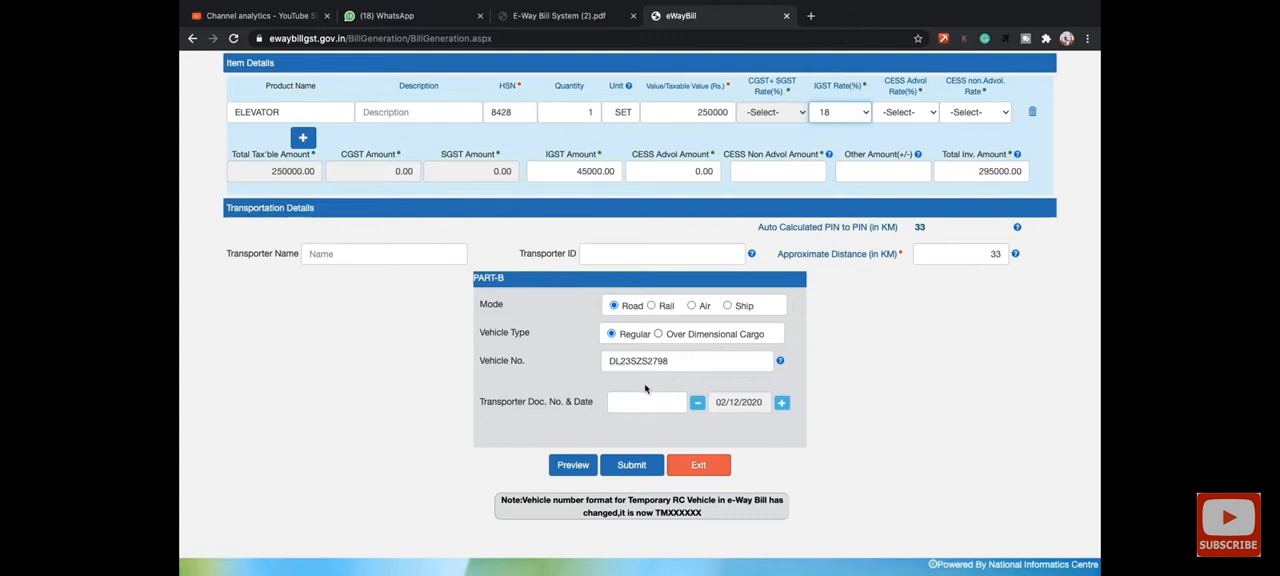
click(560, 466)
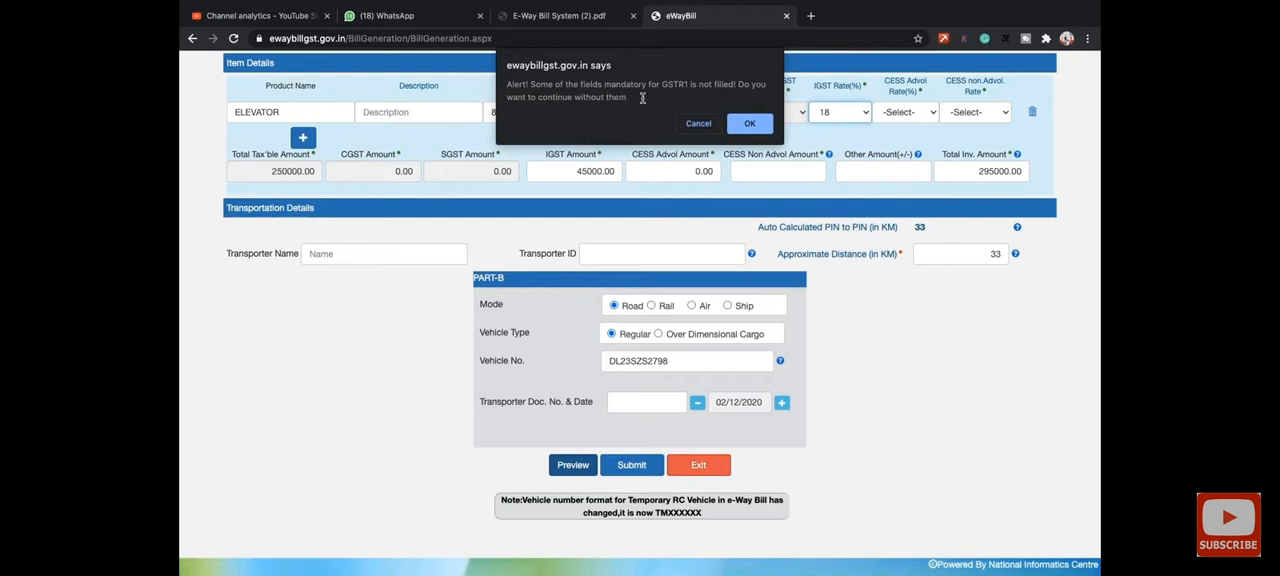
click(750, 124)
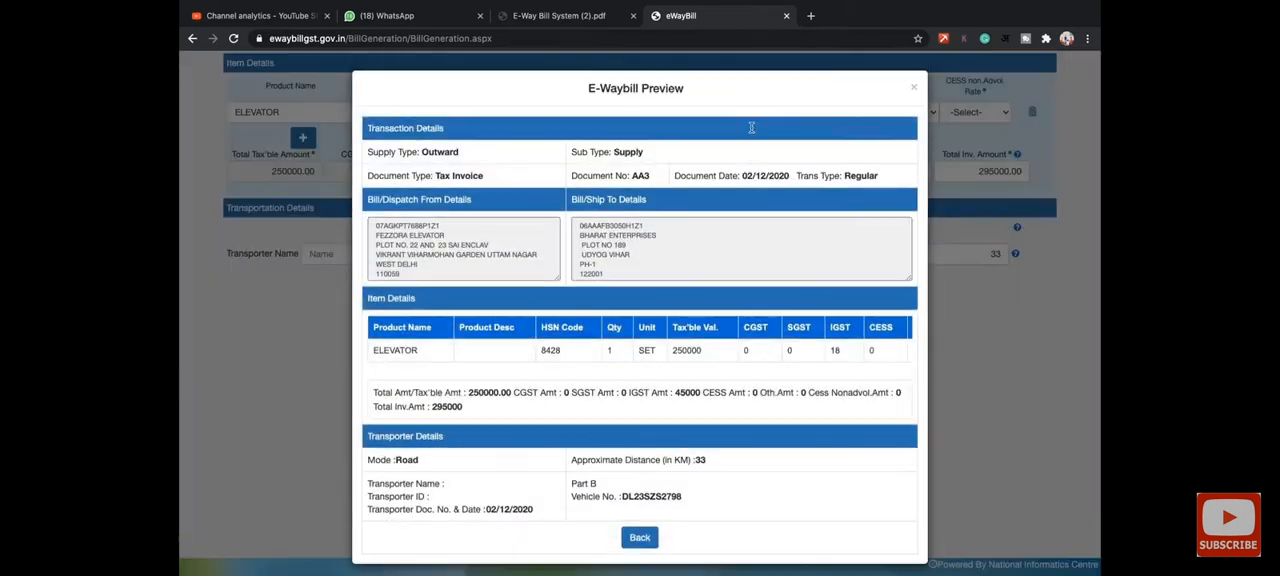